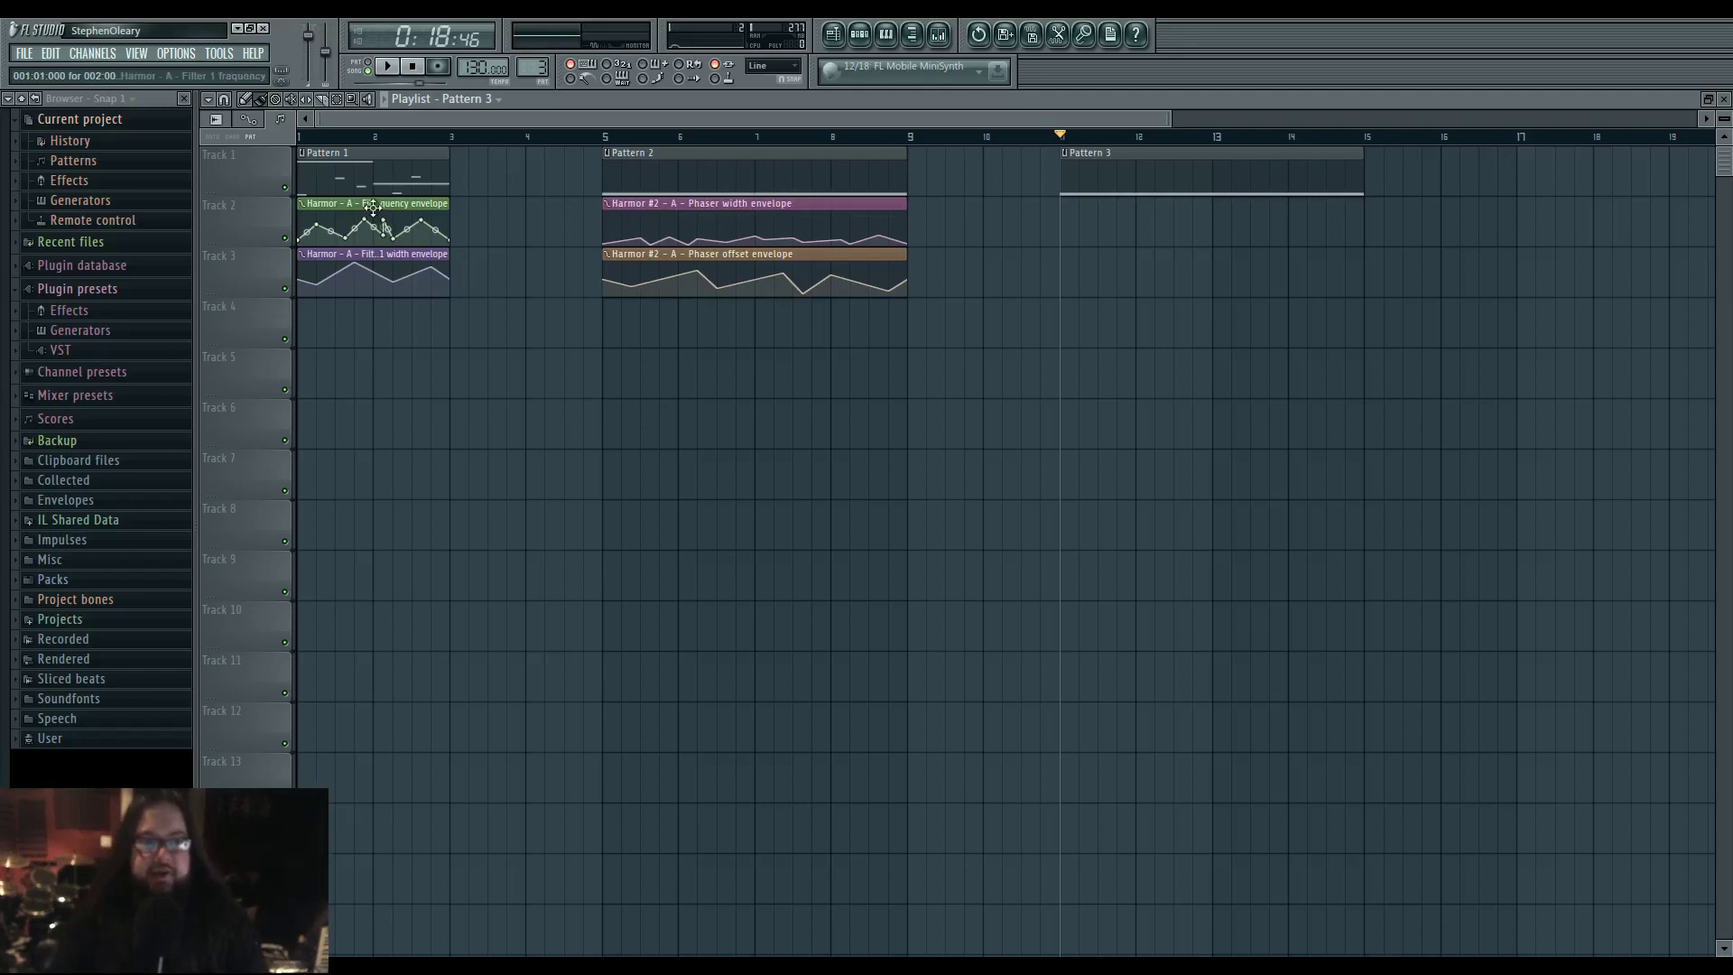
# Play the song from the start, then from bar 11, stopping each time
pyautogui.click(330, 138)
pyautogui.press('space')
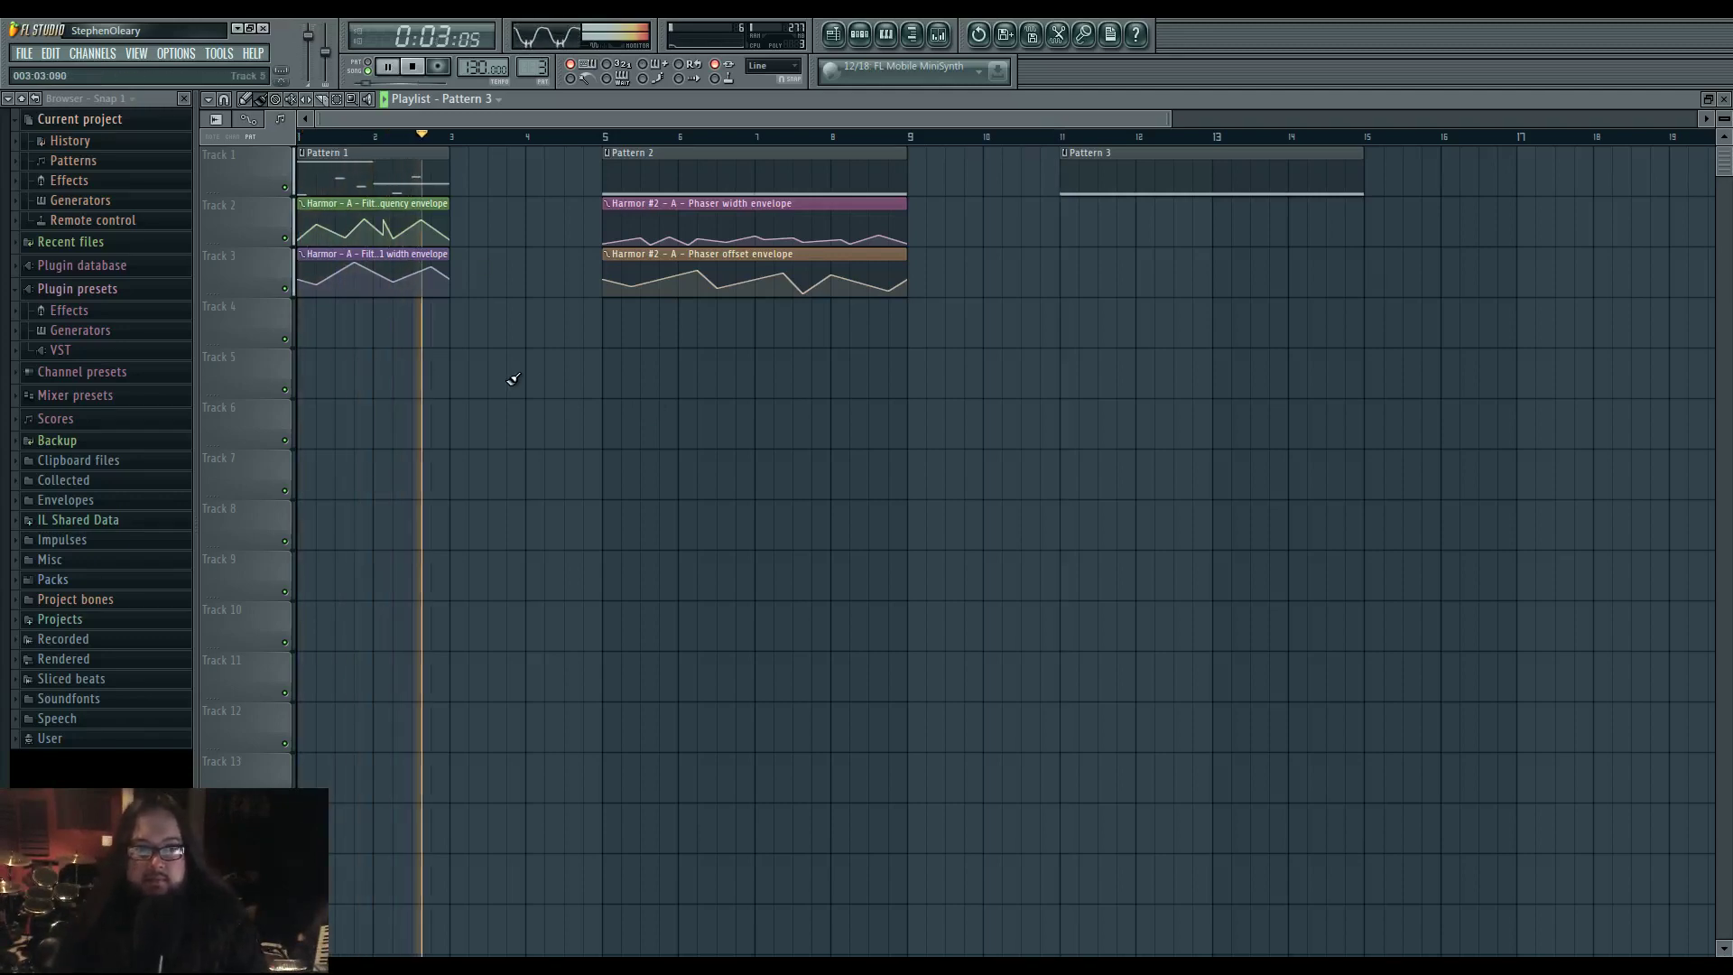
pyautogui.press('space')
pyautogui.click(1062, 136)
pyautogui.press('space')
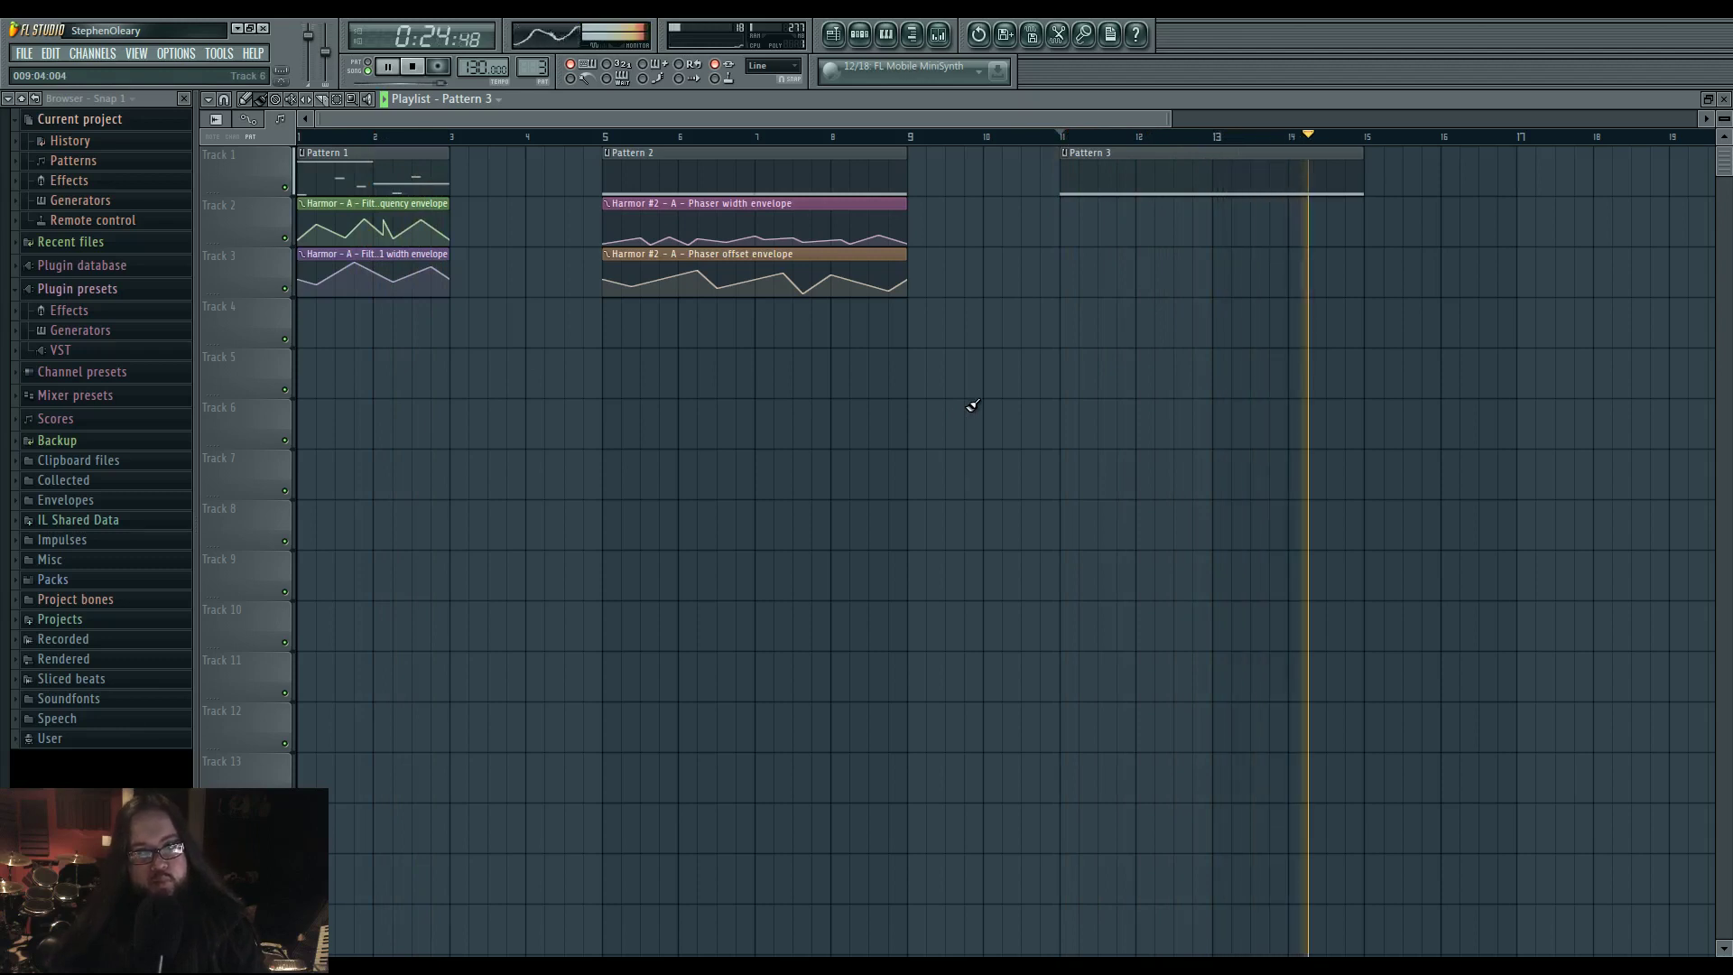
pyautogui.press('space')
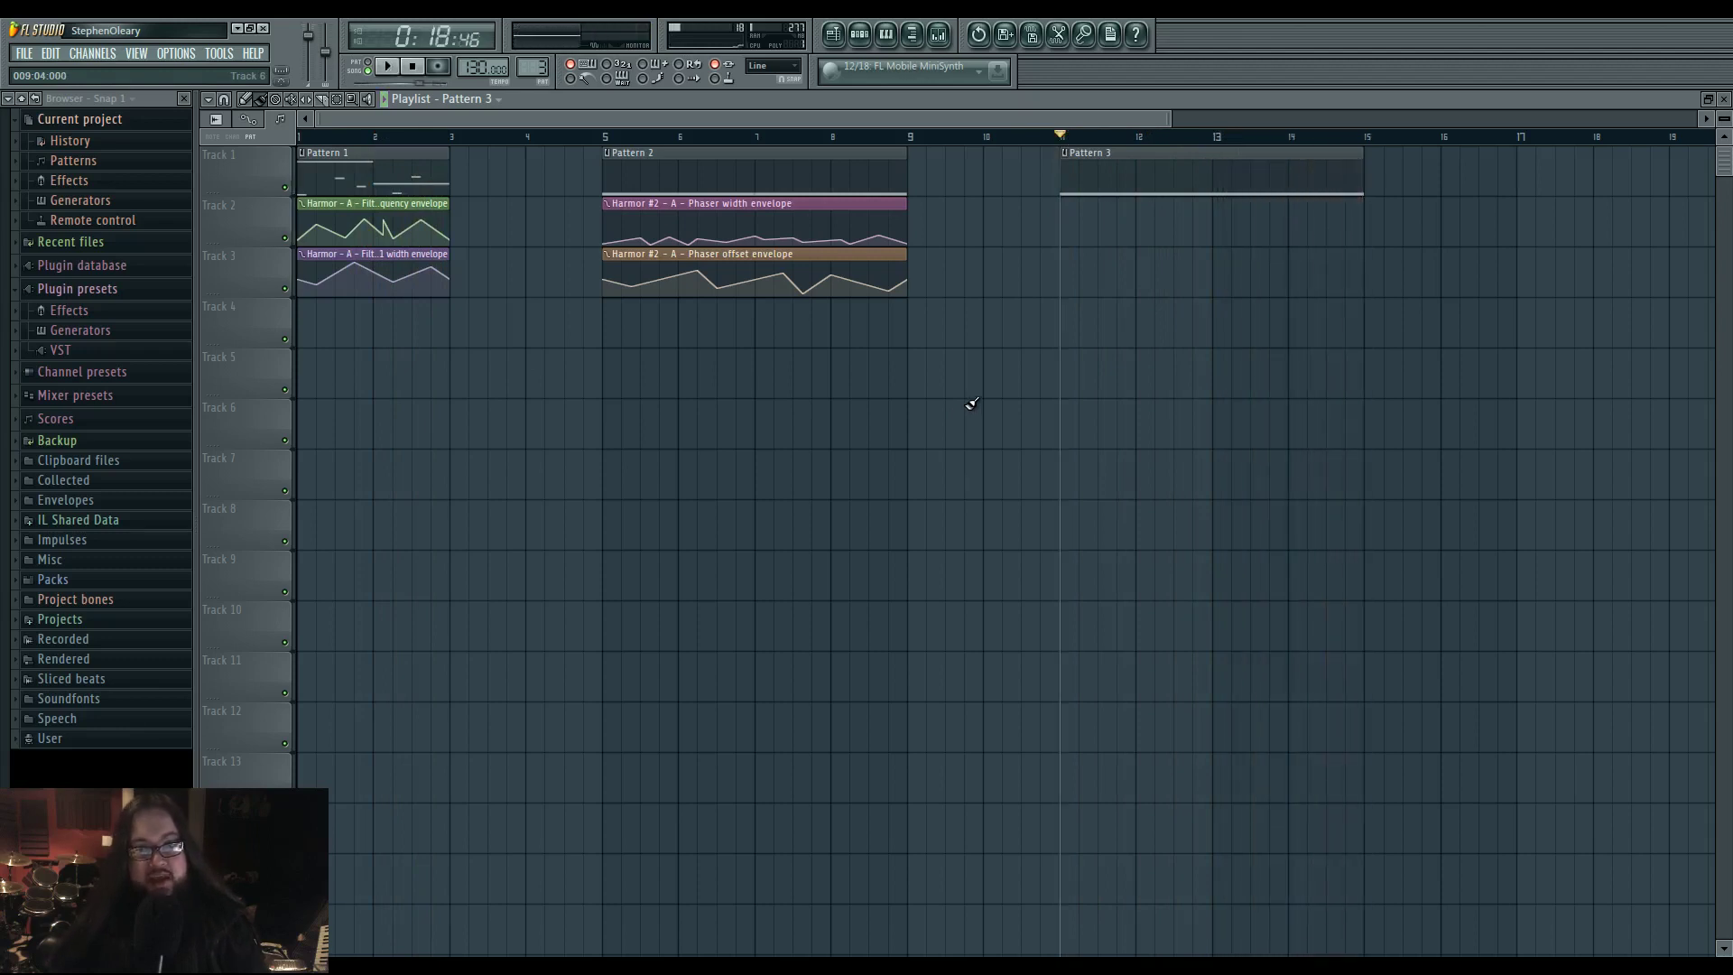
# Open Harmor from the Pattern 3 channel list, raise its window, then close it
pyautogui.click(860, 37)
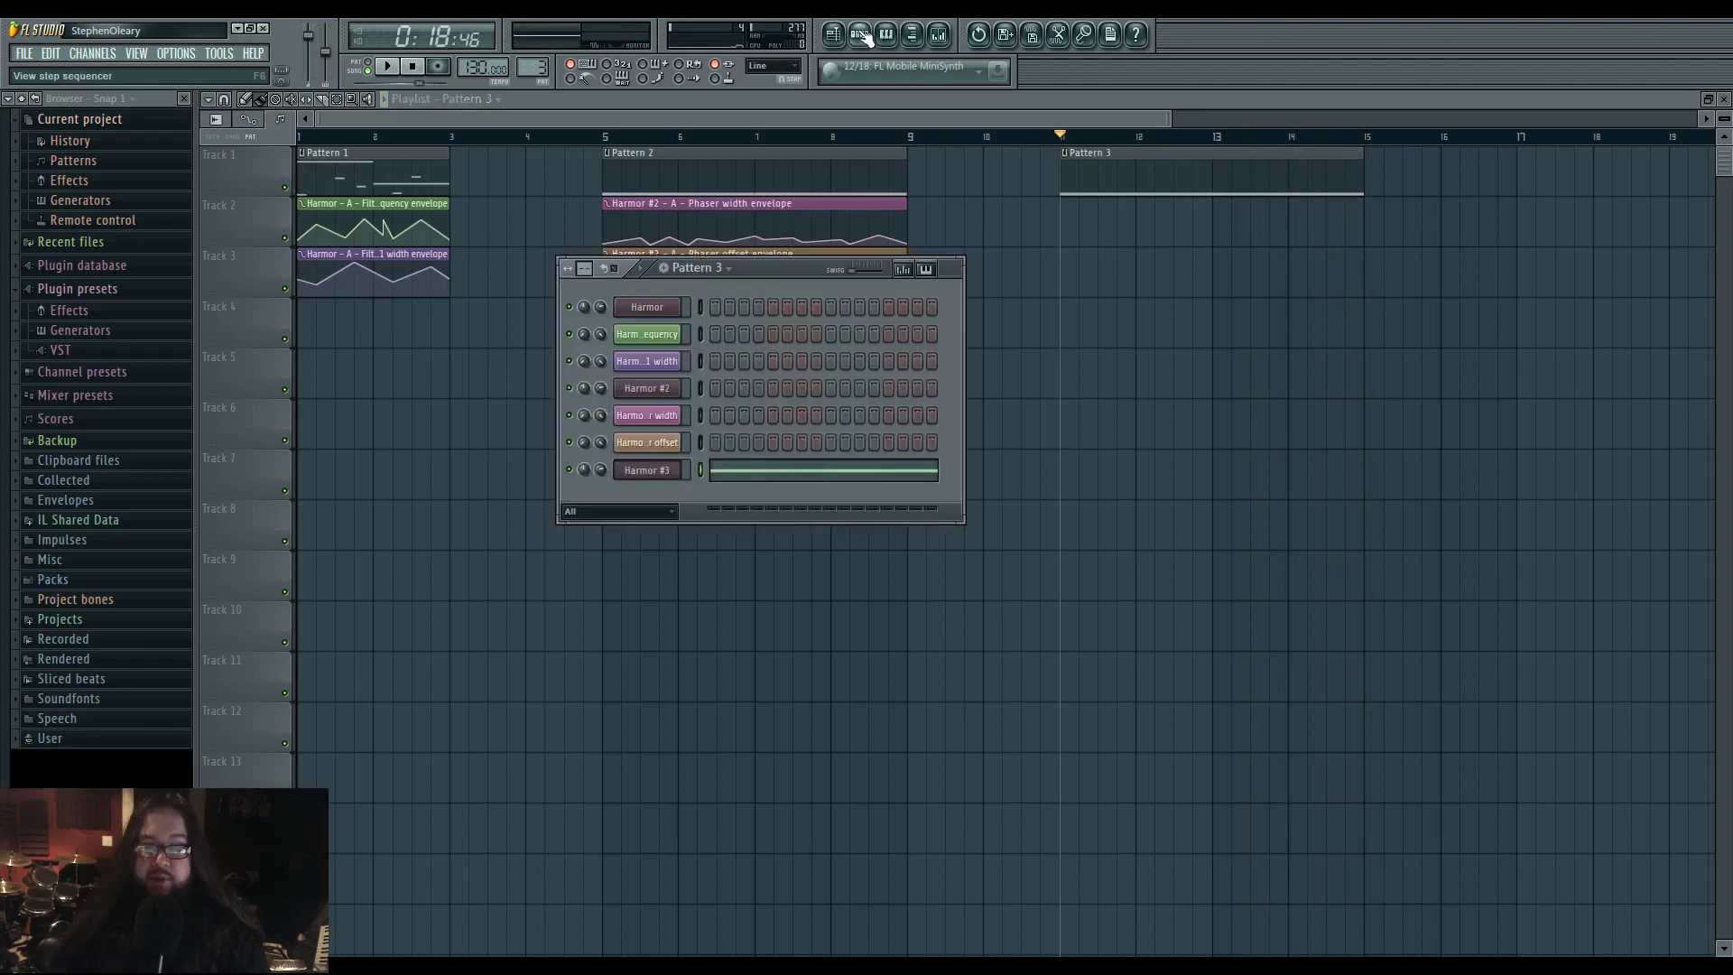
pyautogui.click(662, 308)
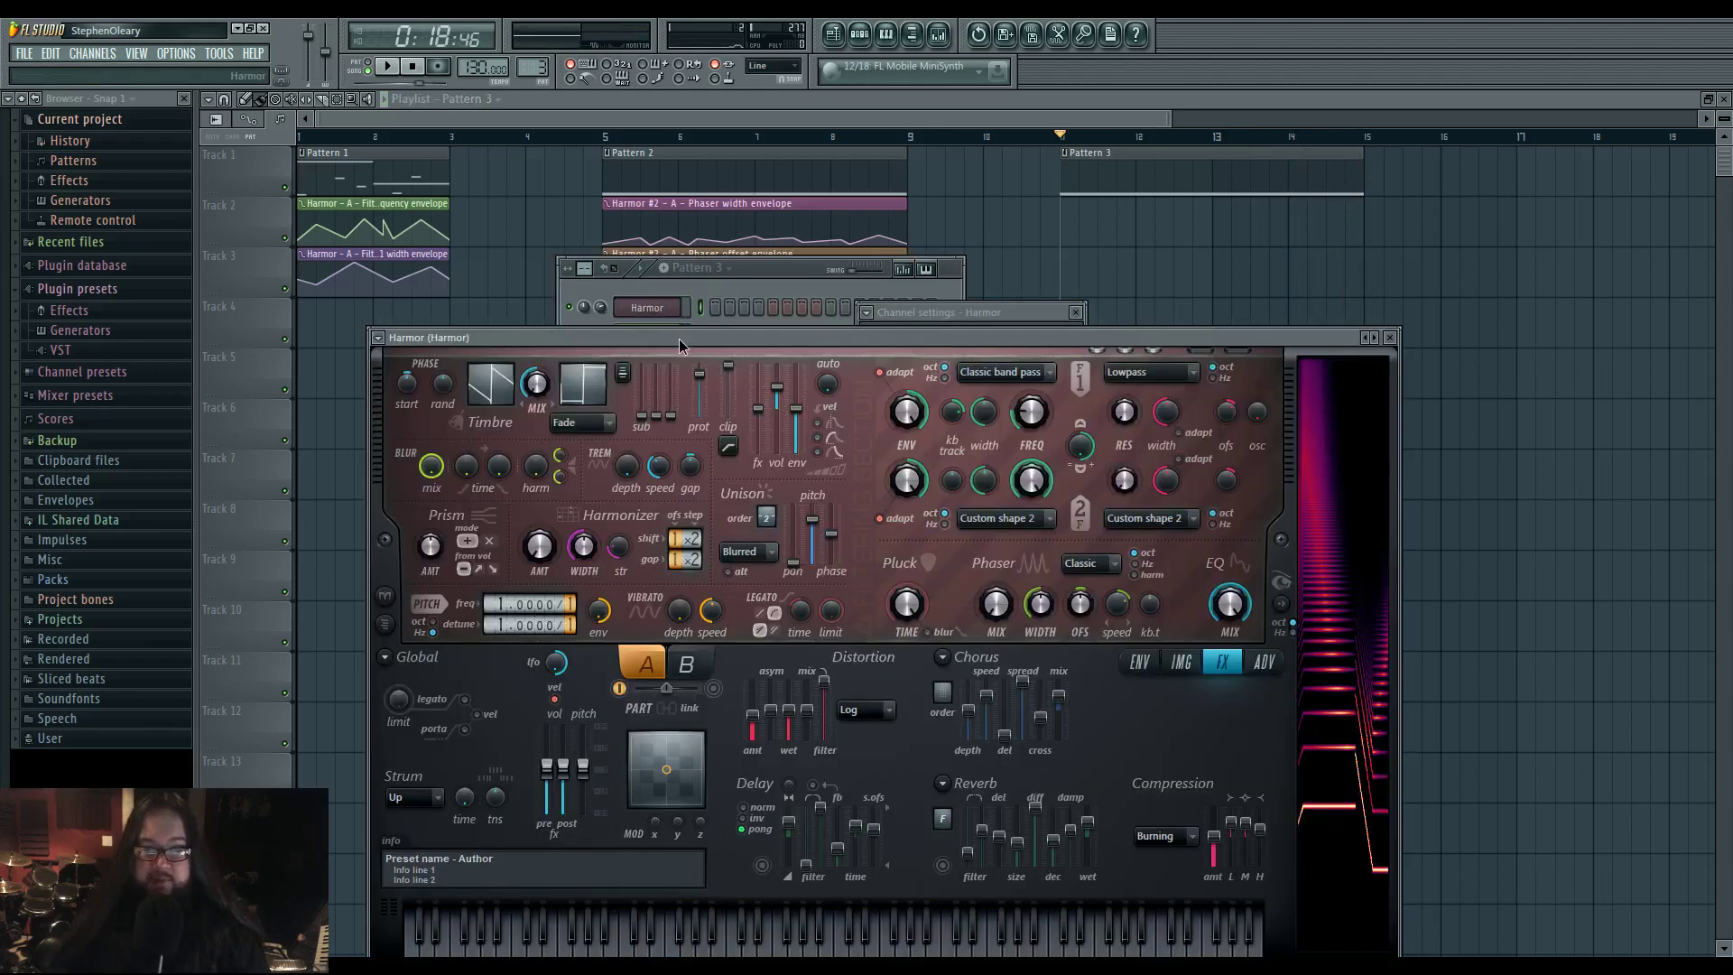
pyautogui.moveTo(679, 338)
pyautogui.mouseDown()
pyautogui.moveTo(679, 251)
pyautogui.moveTo(688, 314)
pyautogui.mouseUp()
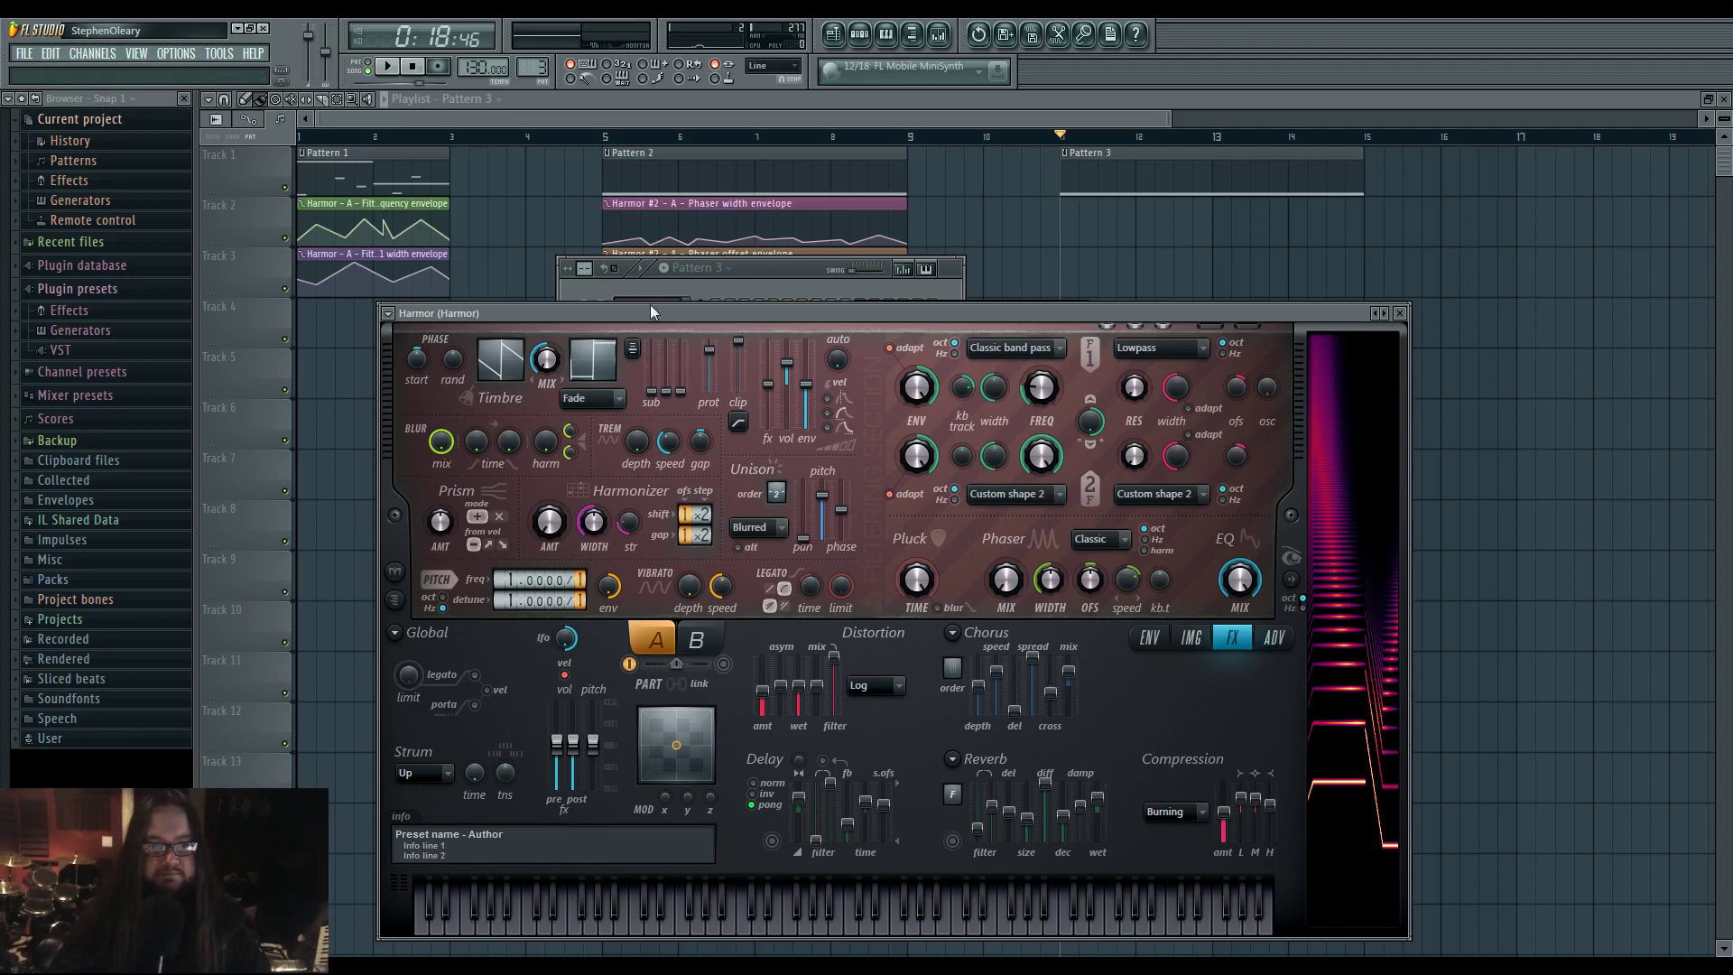
pyautogui.click(340, 138)
# Rewind to the start, reopen Harmor, and move it aside to reveal Pattern 1's filter envelopes
pyautogui.press('F6')
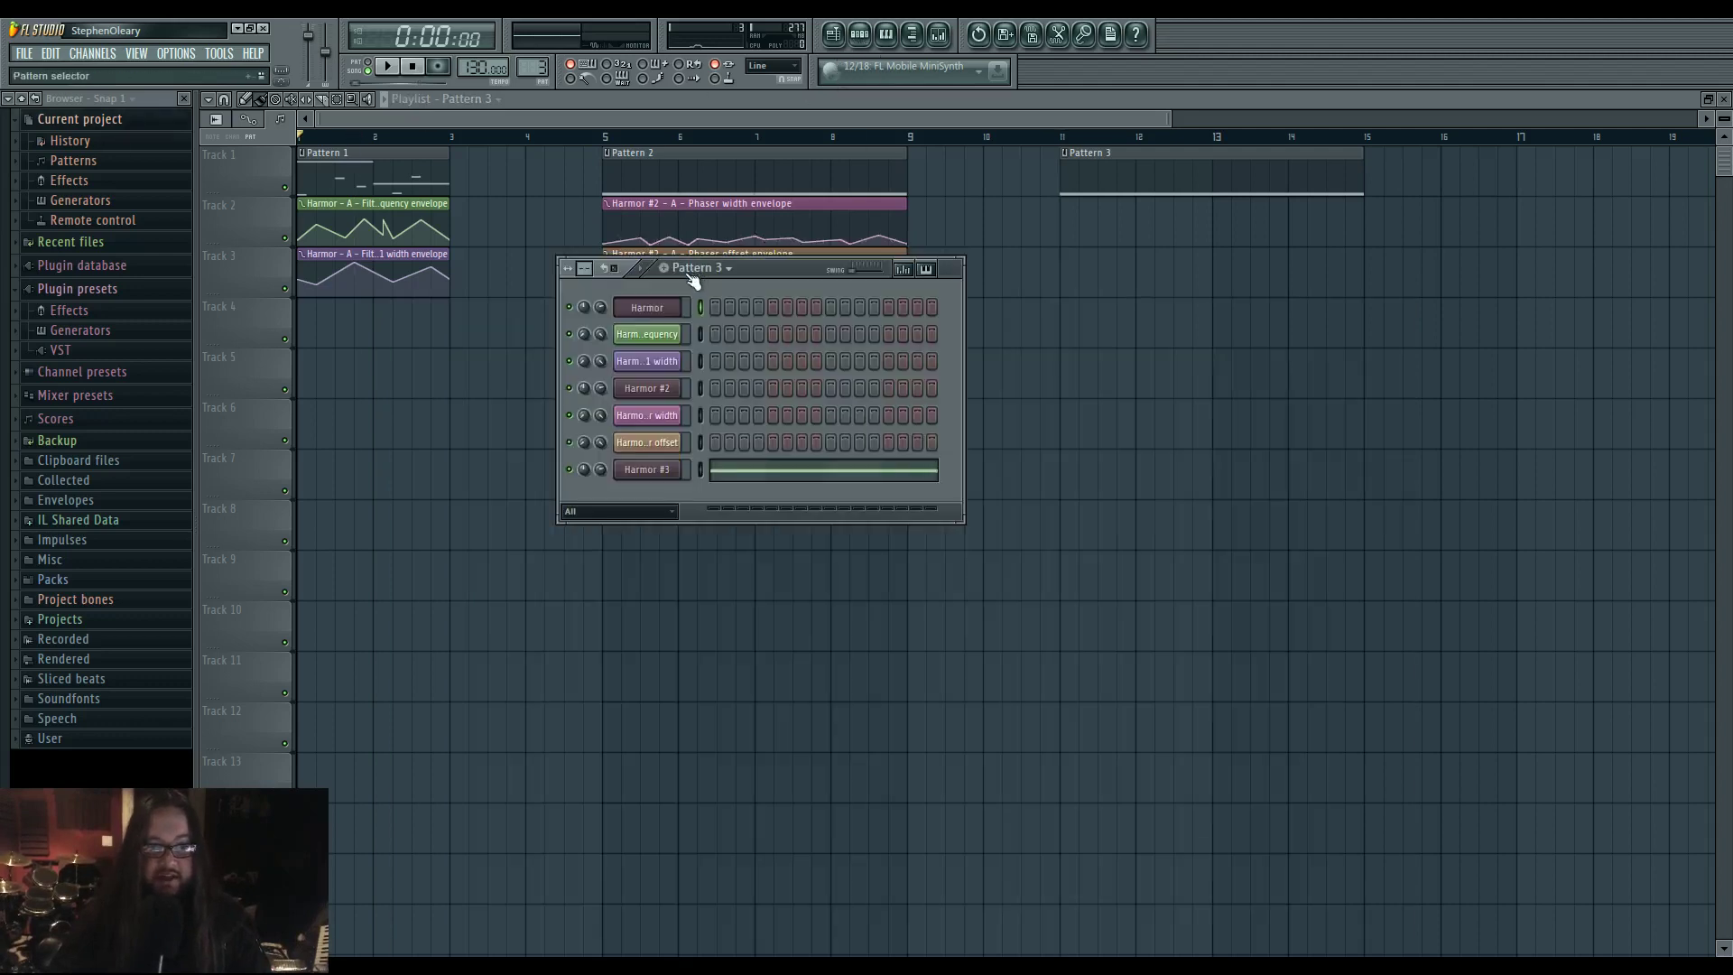
pyautogui.click(647, 307)
pyautogui.moveTo(850, 332); pyautogui.dragTo(823, 217)
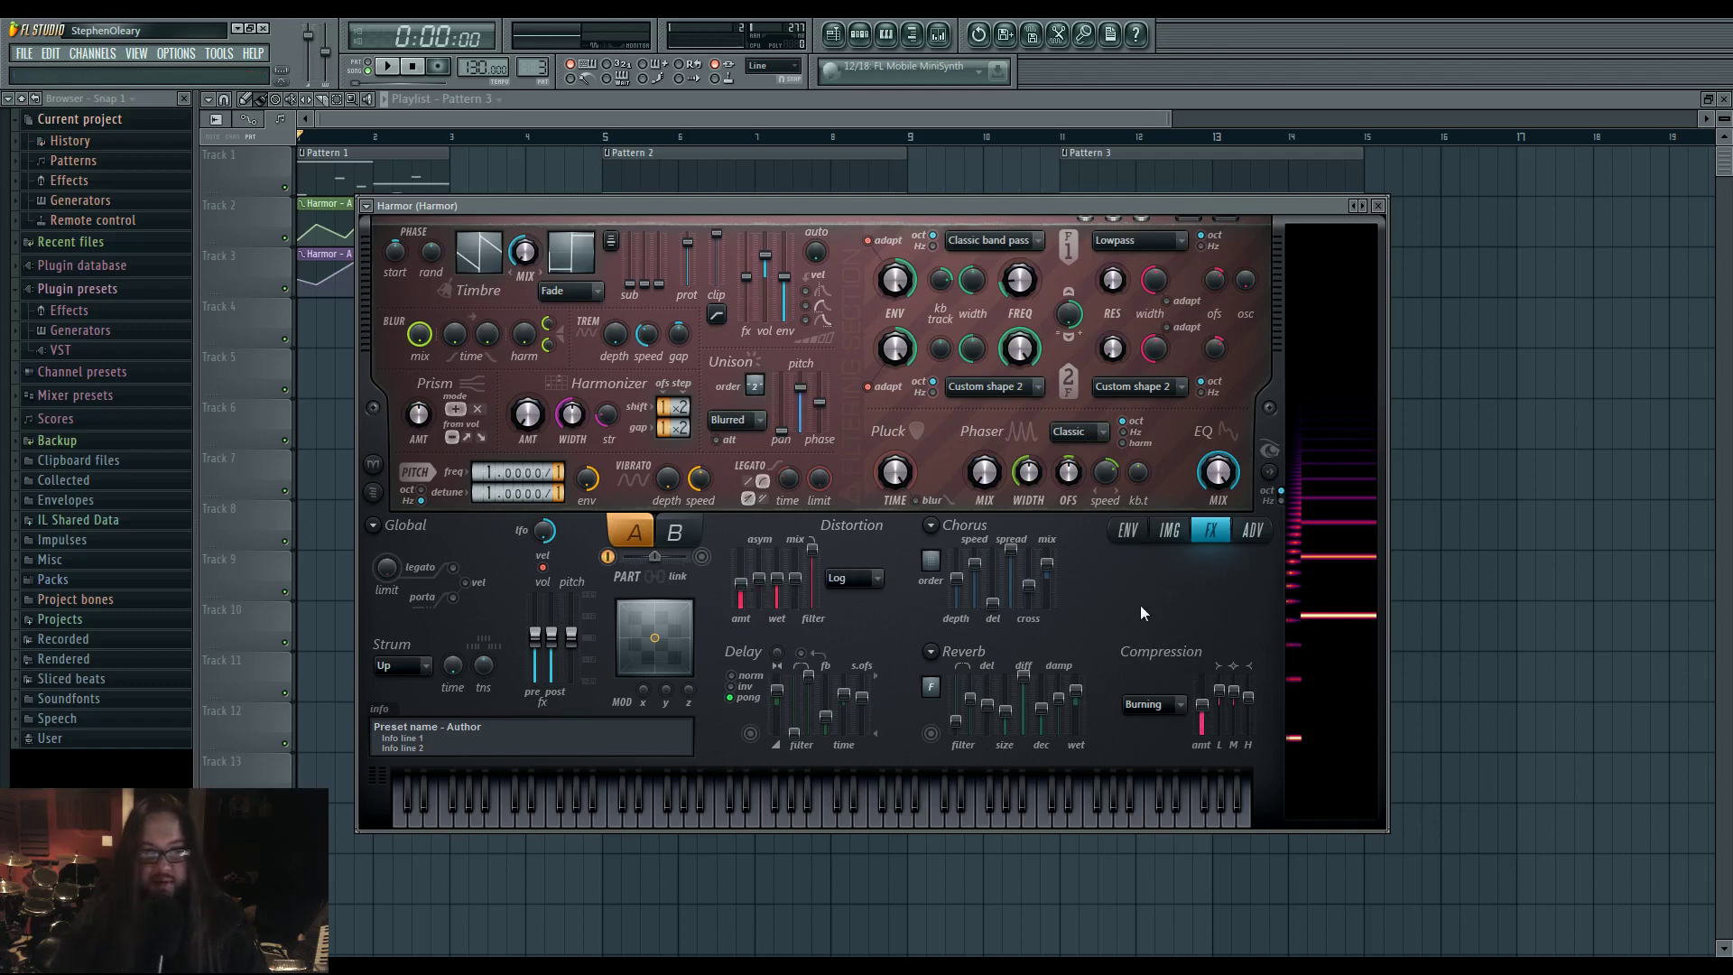
pyautogui.moveTo(788, 206); pyautogui.dragTo(823, 311)
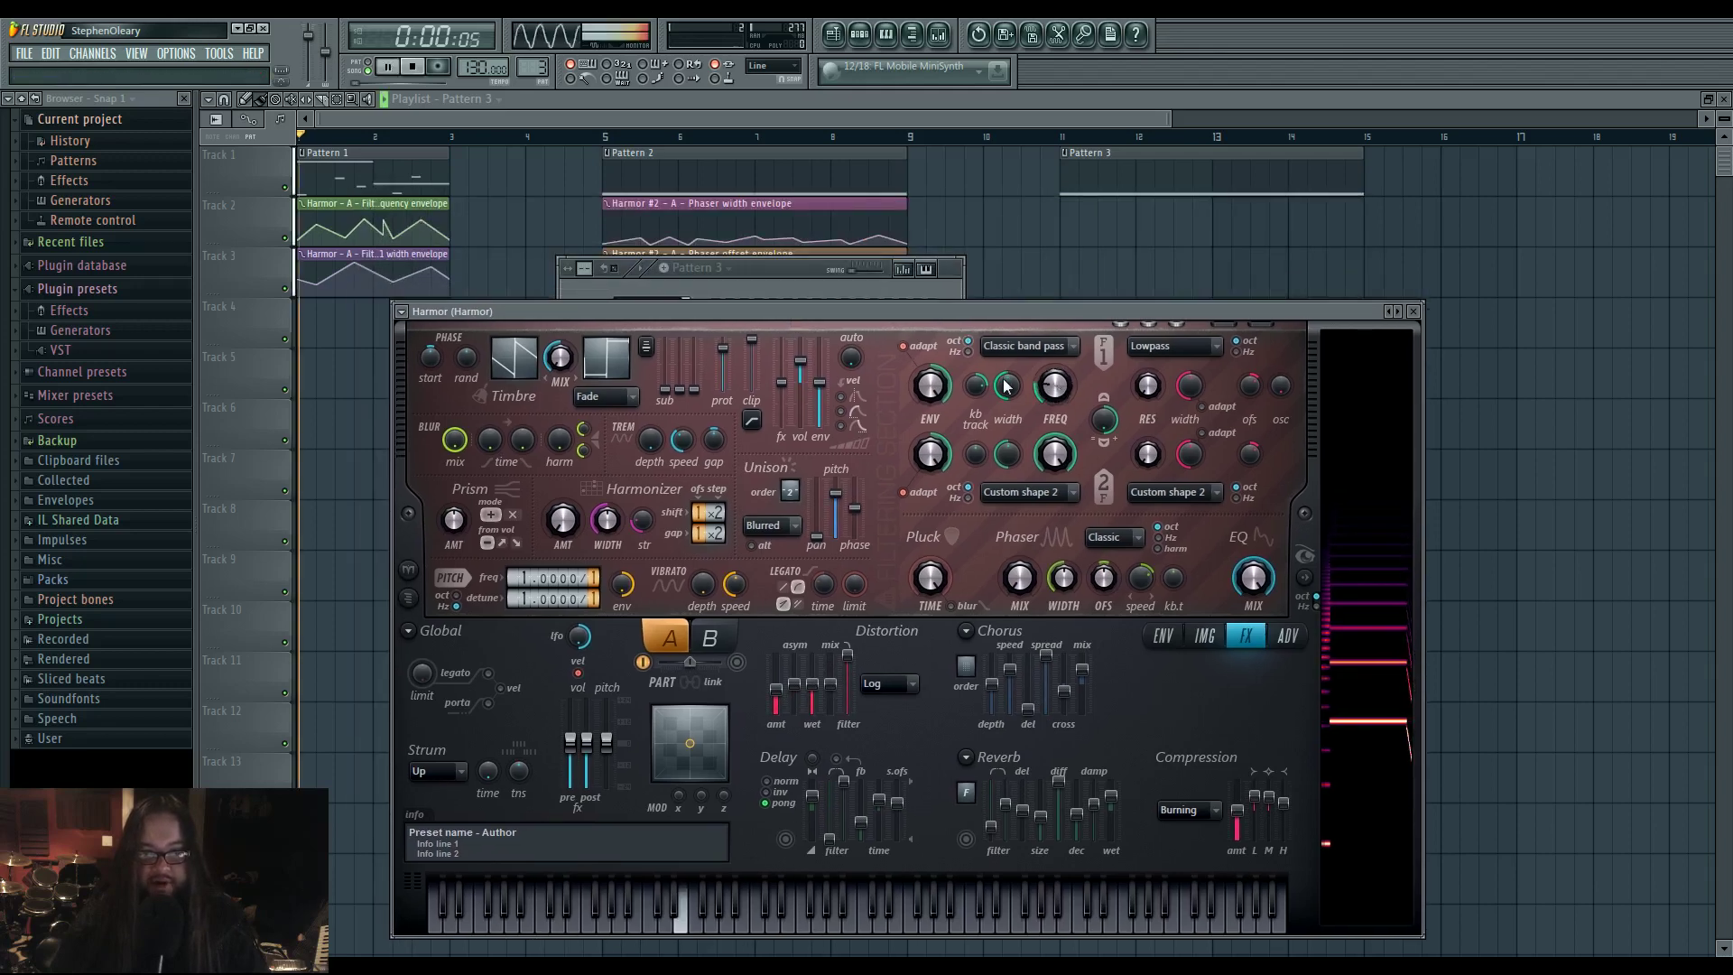
pyautogui.moveTo(1161, 116); pyautogui.dragTo(778, 491)
pyautogui.scroll(-3, 784, 482)
pyautogui.scroll(3, 784, 482)
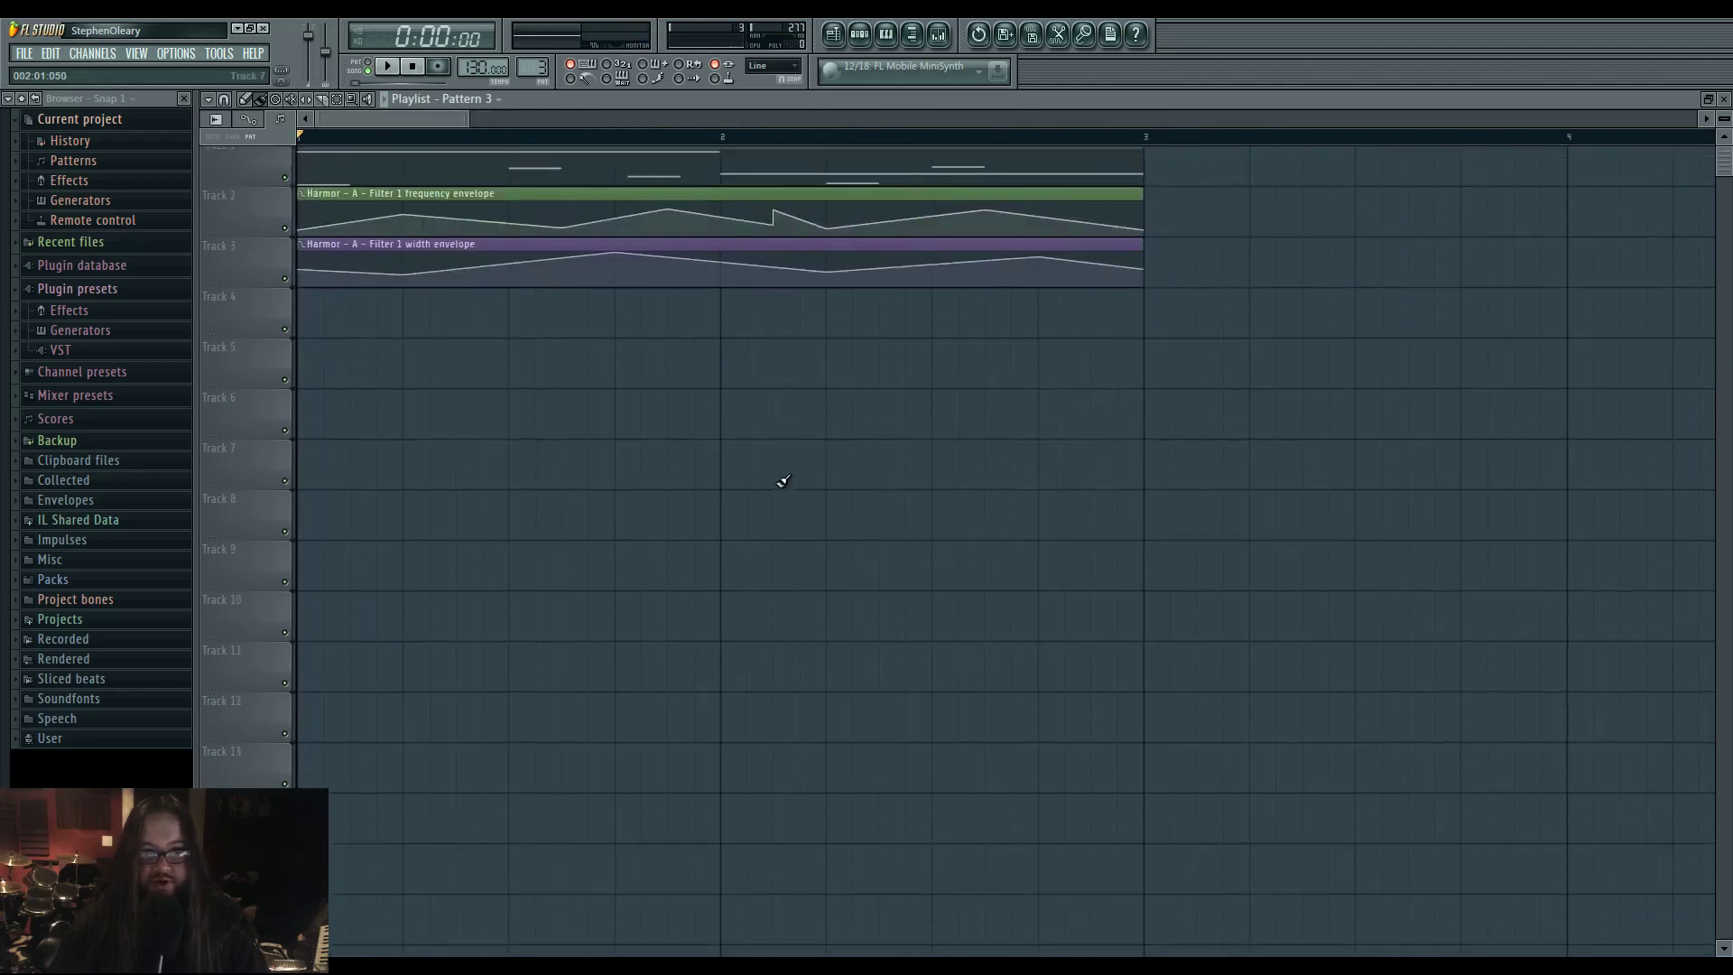
pyautogui.scroll(-2, 767, 469)
pyautogui.doubleClick(560, 159)
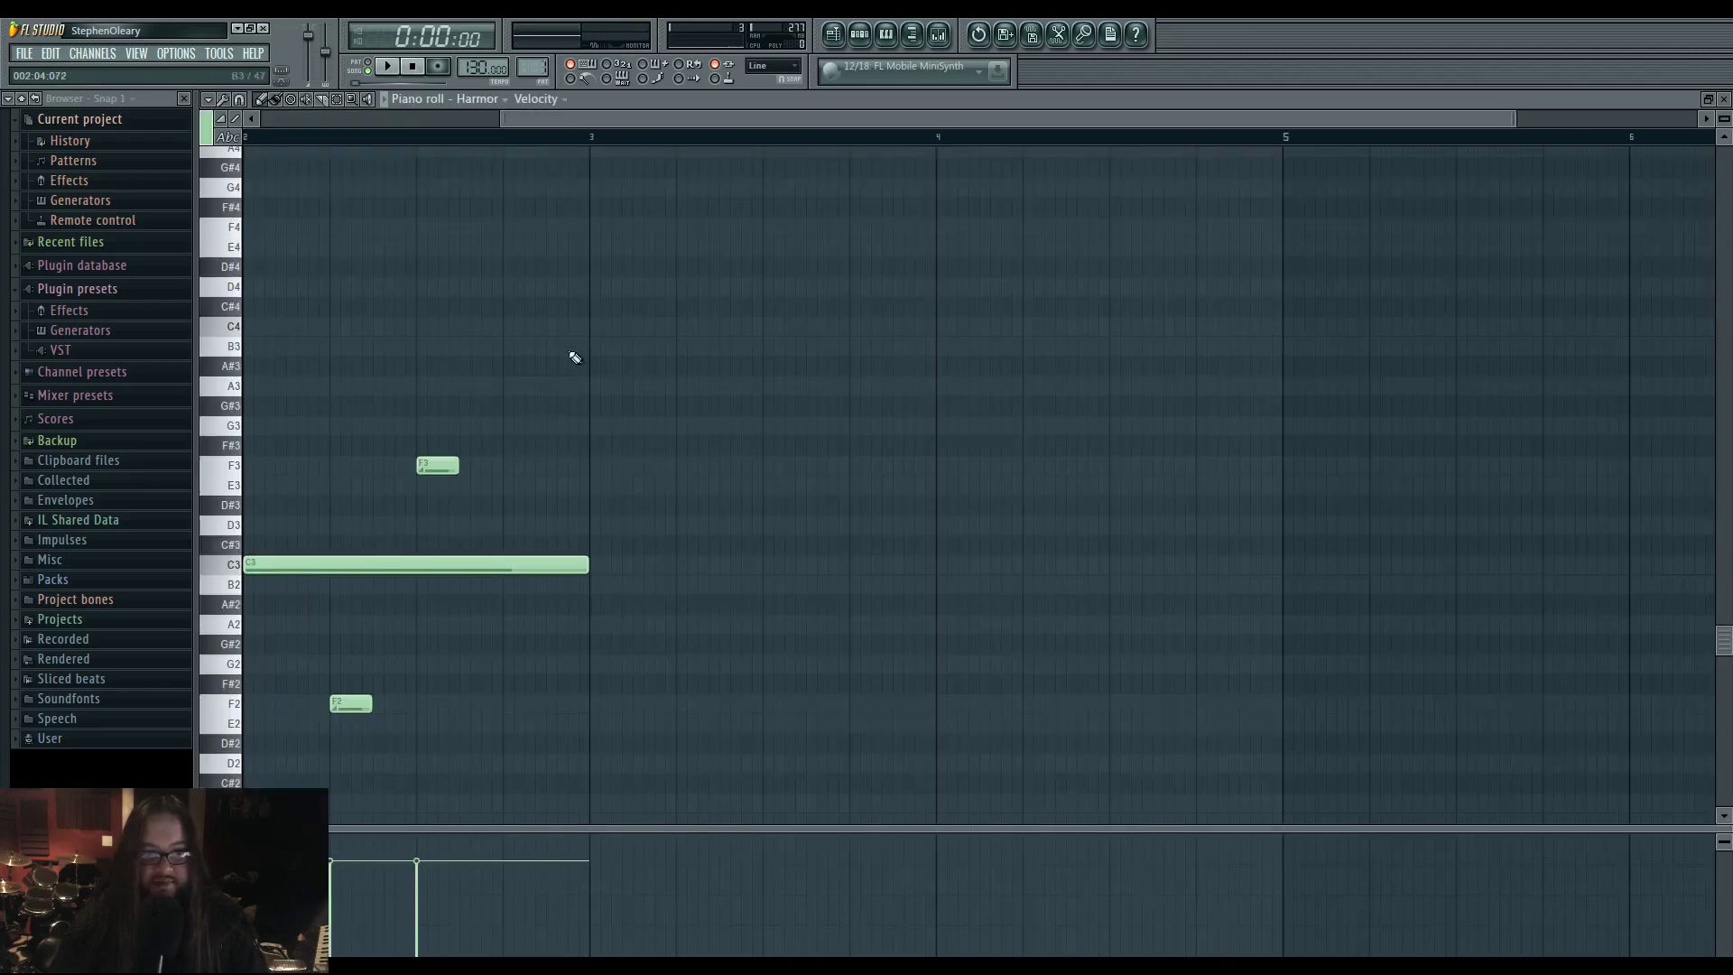
pyautogui.scroll(-5, 859, 376)
pyautogui.scroll(1, 858, 388)
pyautogui.press('space')
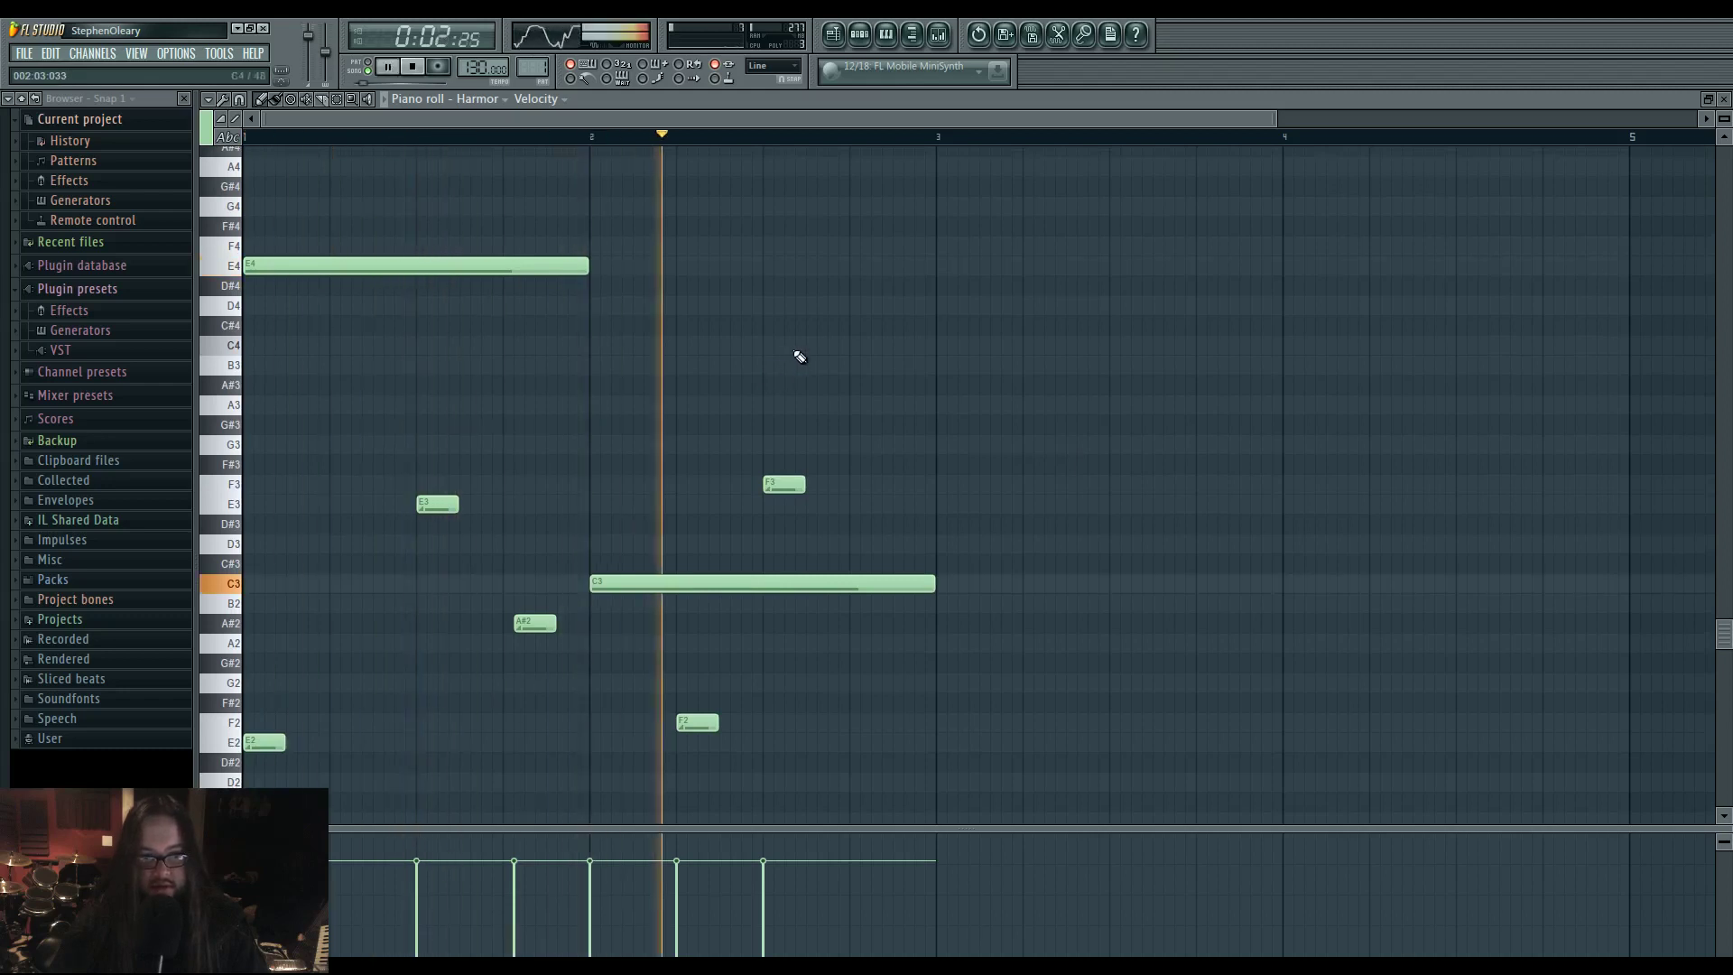
pyautogui.press('space')
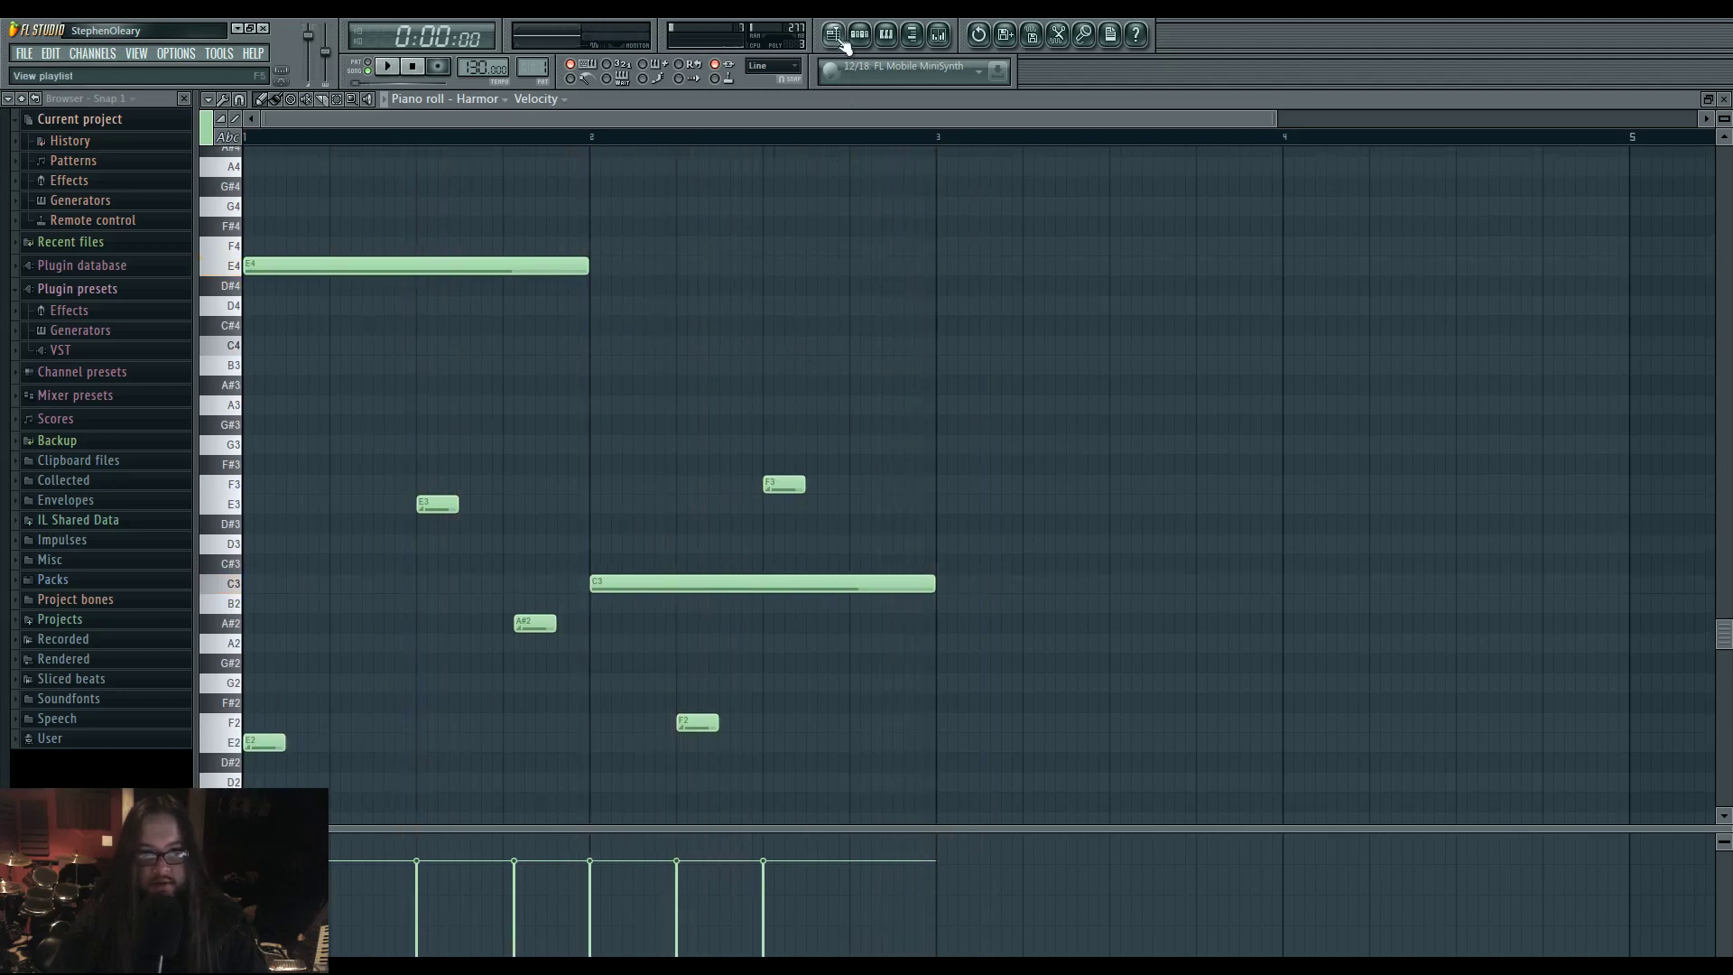
pyautogui.press('F5')
pyautogui.scroll(-4, 932, 445)
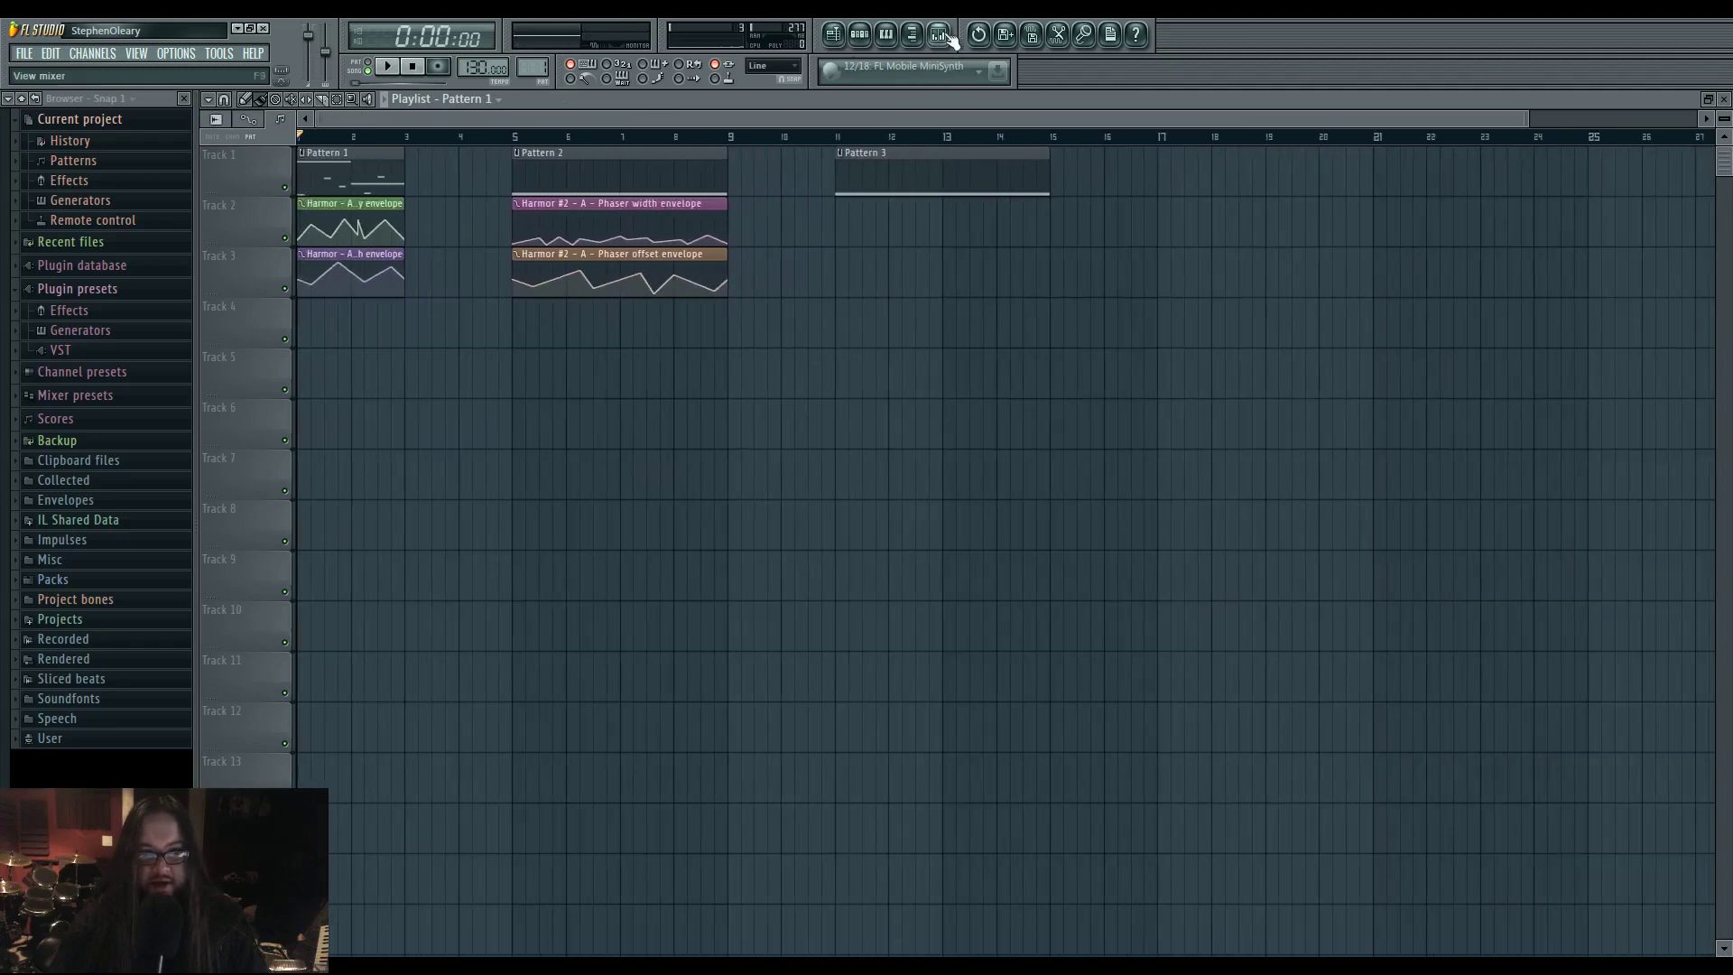
# Delete the recorded sample in Edison on mixer insert 1, then return to the arrangement
pyautogui.click(939, 34)
pyautogui.click(1365, 325)
pyautogui.moveTo(708, 219); pyautogui.dragTo(1032, 307)
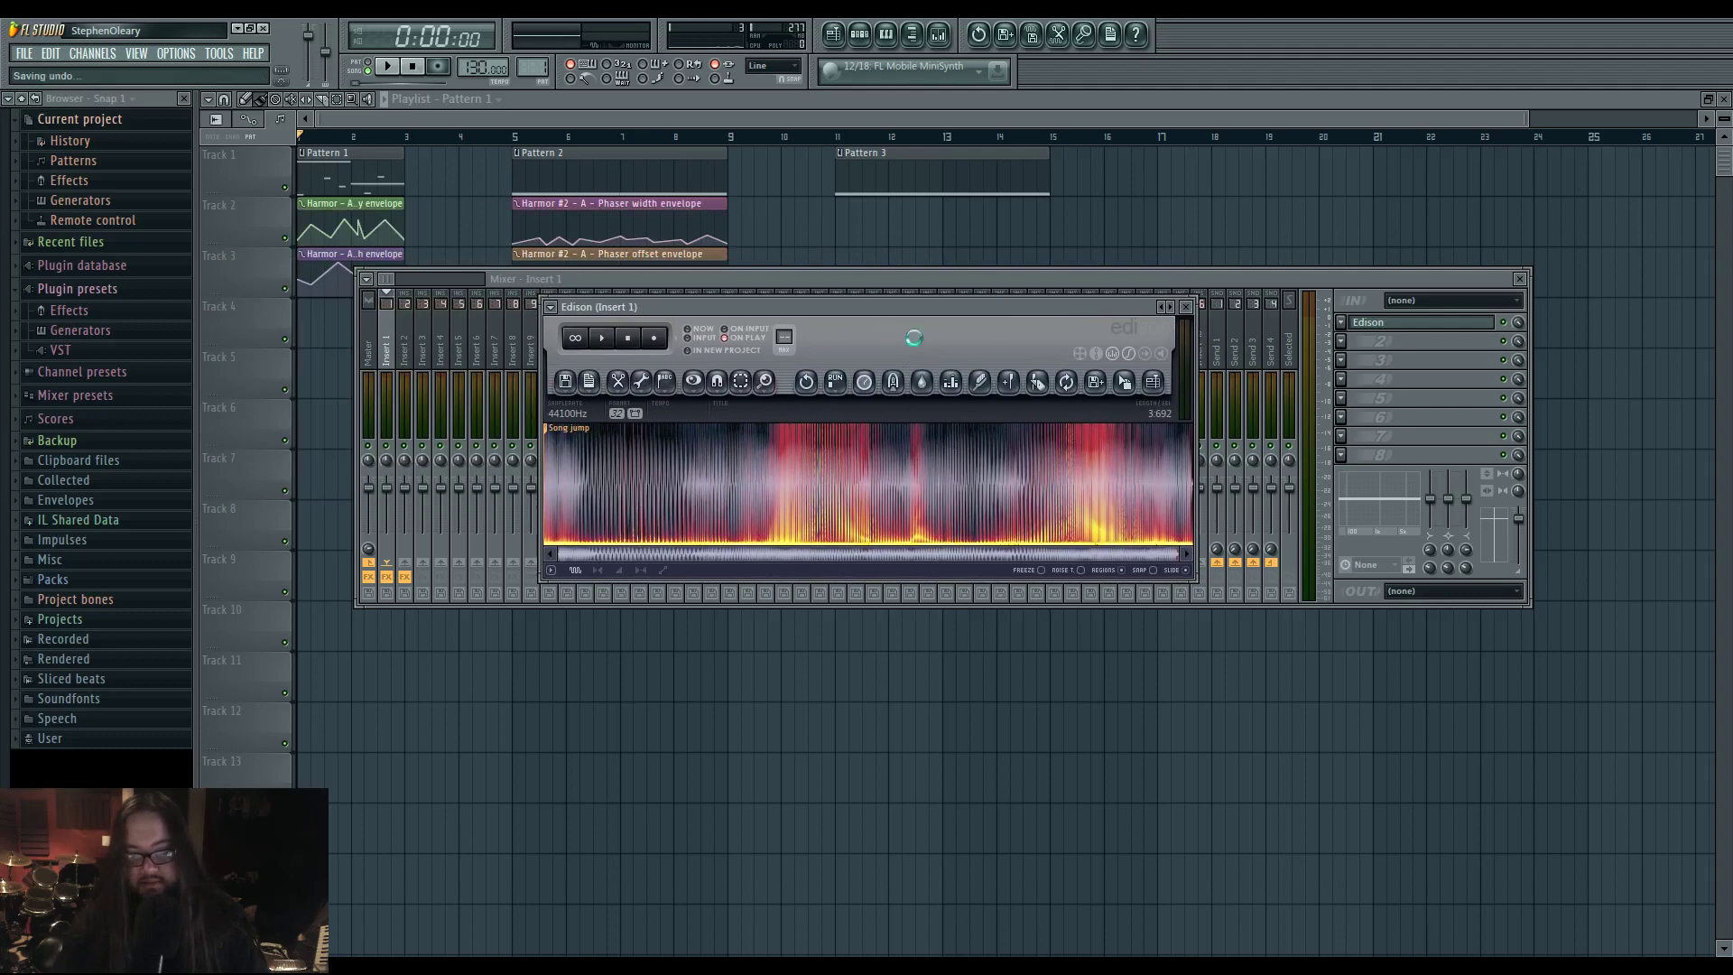
pyautogui.press('Delete')
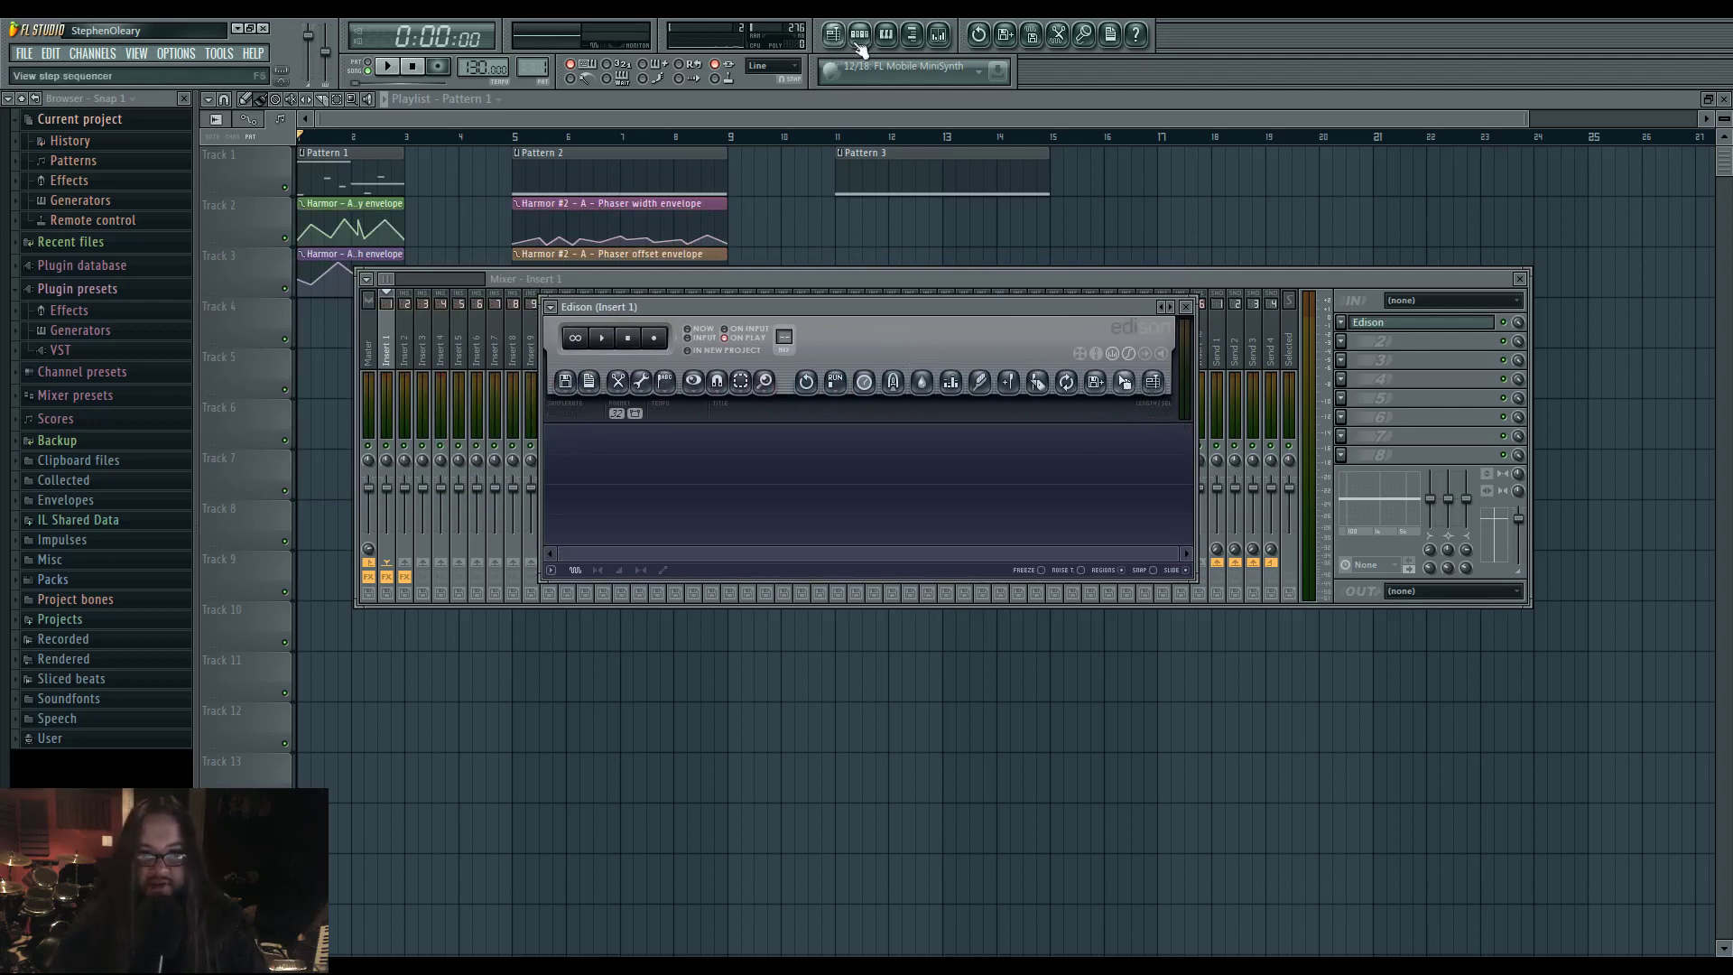
pyautogui.click(885, 34)
pyautogui.click(833, 34)
# Open Harmor #2 from the Pattern 1 channel list and play the song from bar 5
pyautogui.click(859, 34)
pyautogui.click(647, 388)
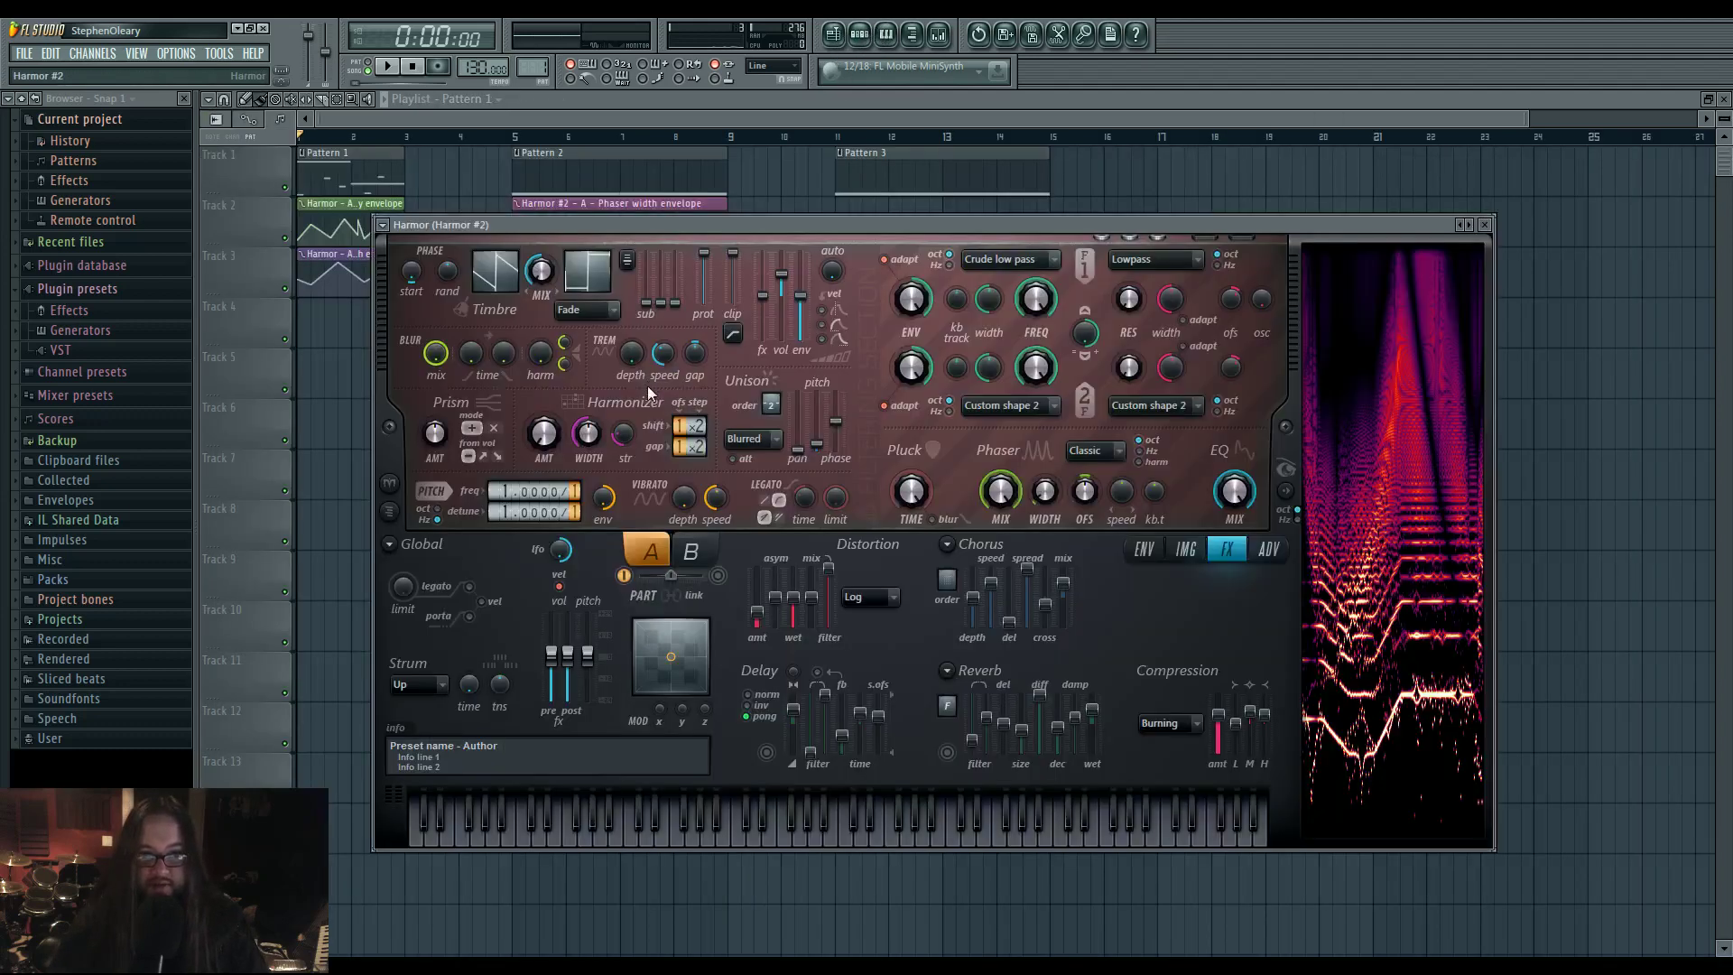
pyautogui.moveTo(813, 224); pyautogui.dragTo(805, 298)
pyautogui.click(515, 137)
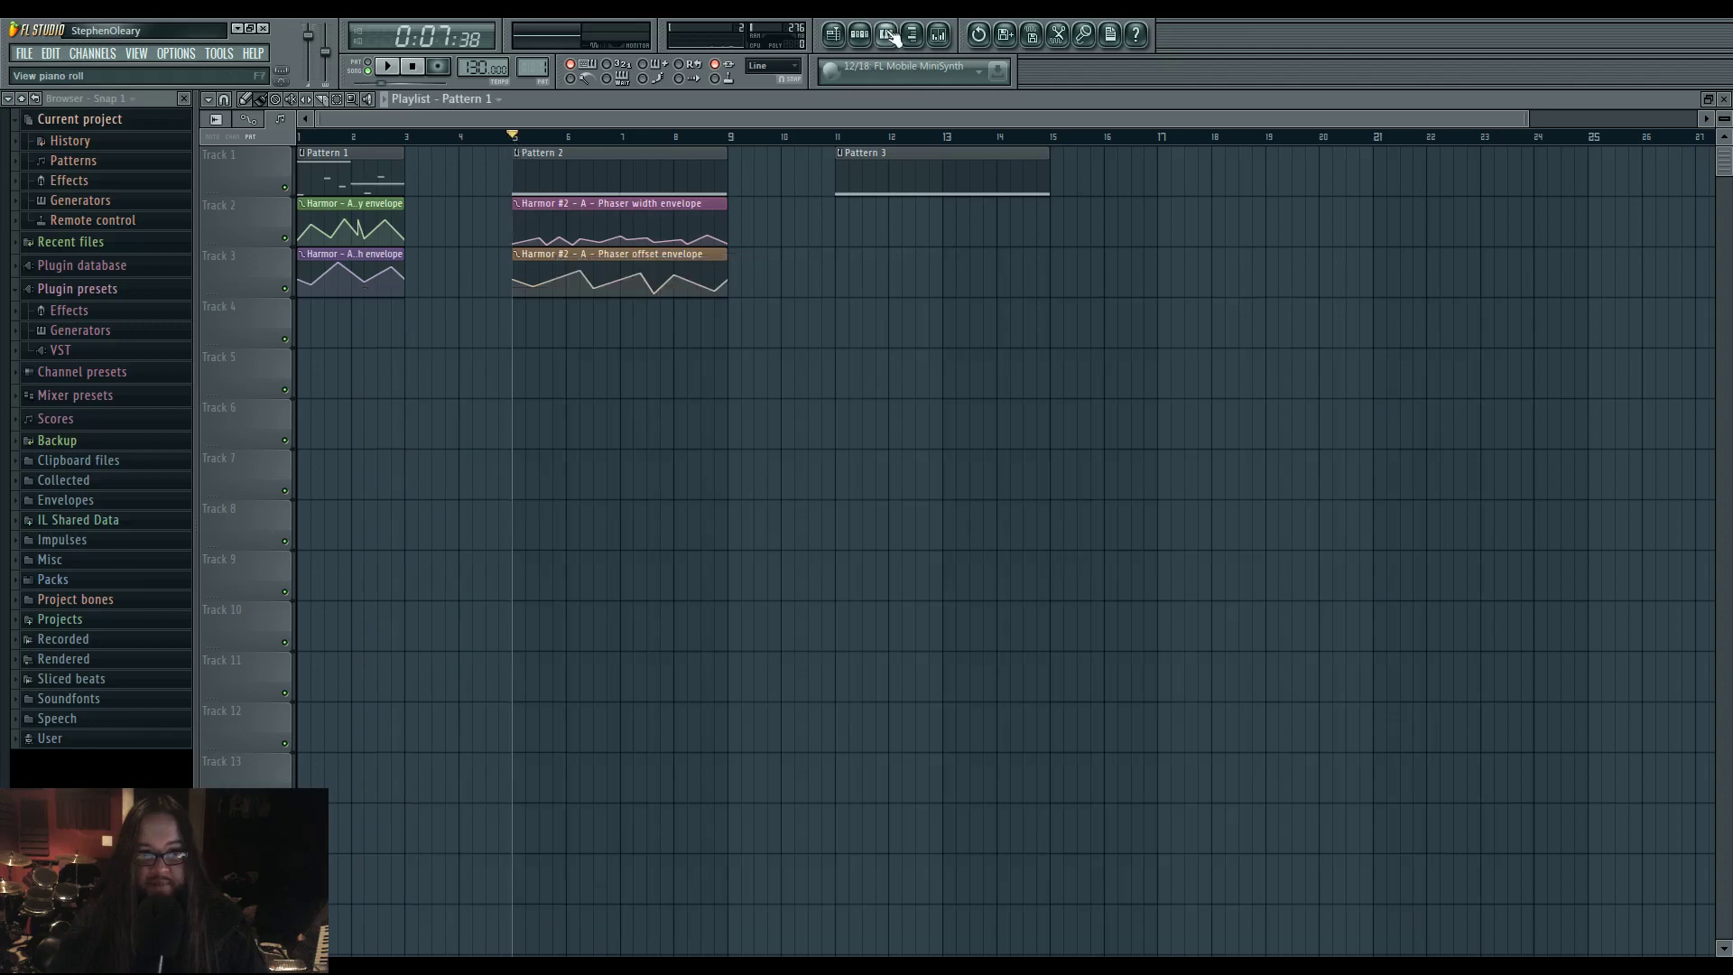
pyautogui.press('space')
pyautogui.click(859, 35)
pyautogui.click(662, 390)
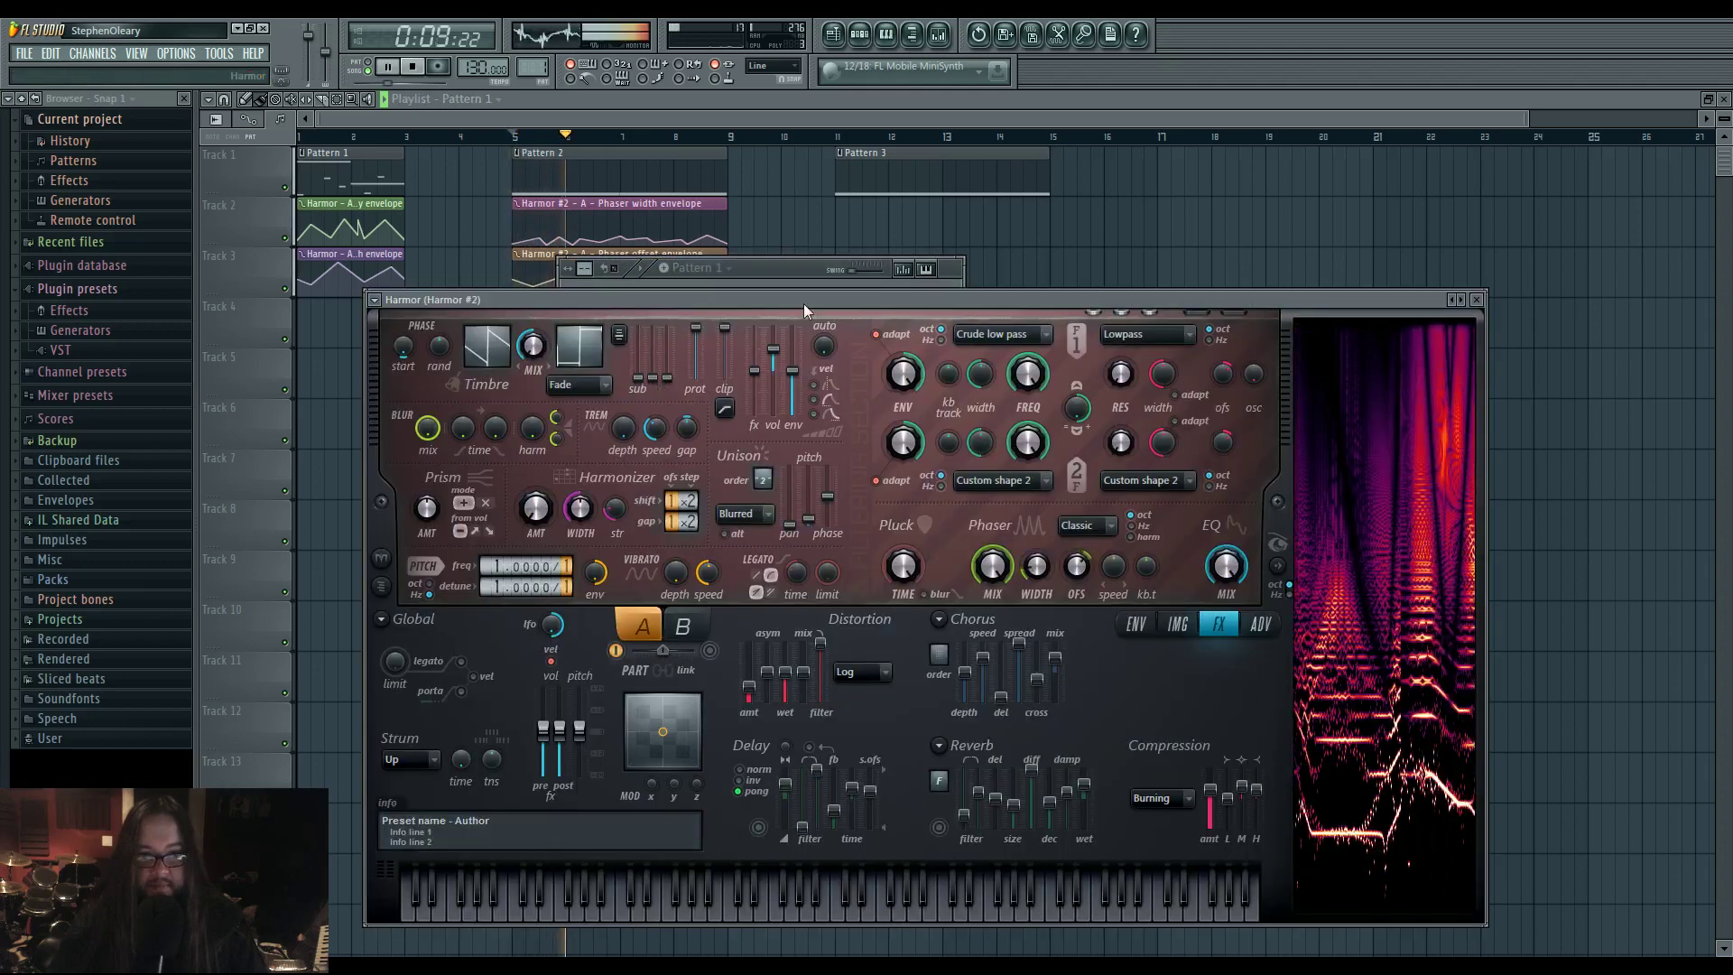
pyautogui.moveTo(804, 303); pyautogui.dragTo(803, 241)
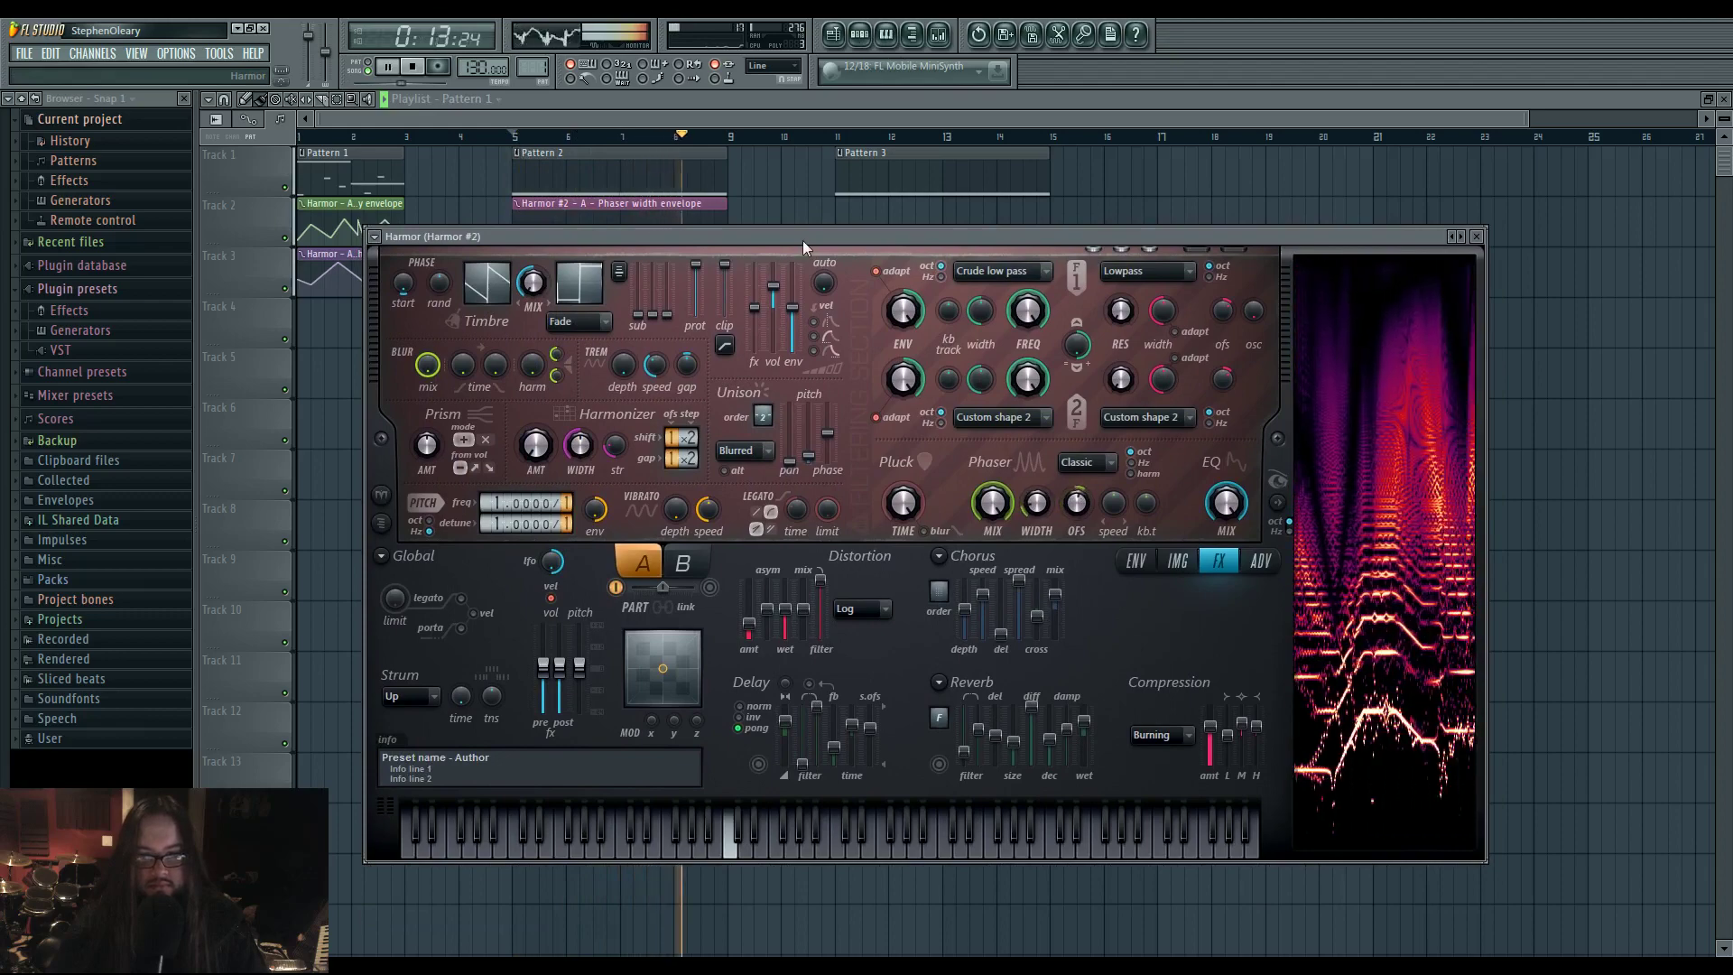
pyautogui.moveTo(803, 240)
pyautogui.mouseDown()
pyautogui.moveTo(818, 377)
pyautogui.moveTo(807, 241)
pyautogui.mouseUp()
pyautogui.press('space')
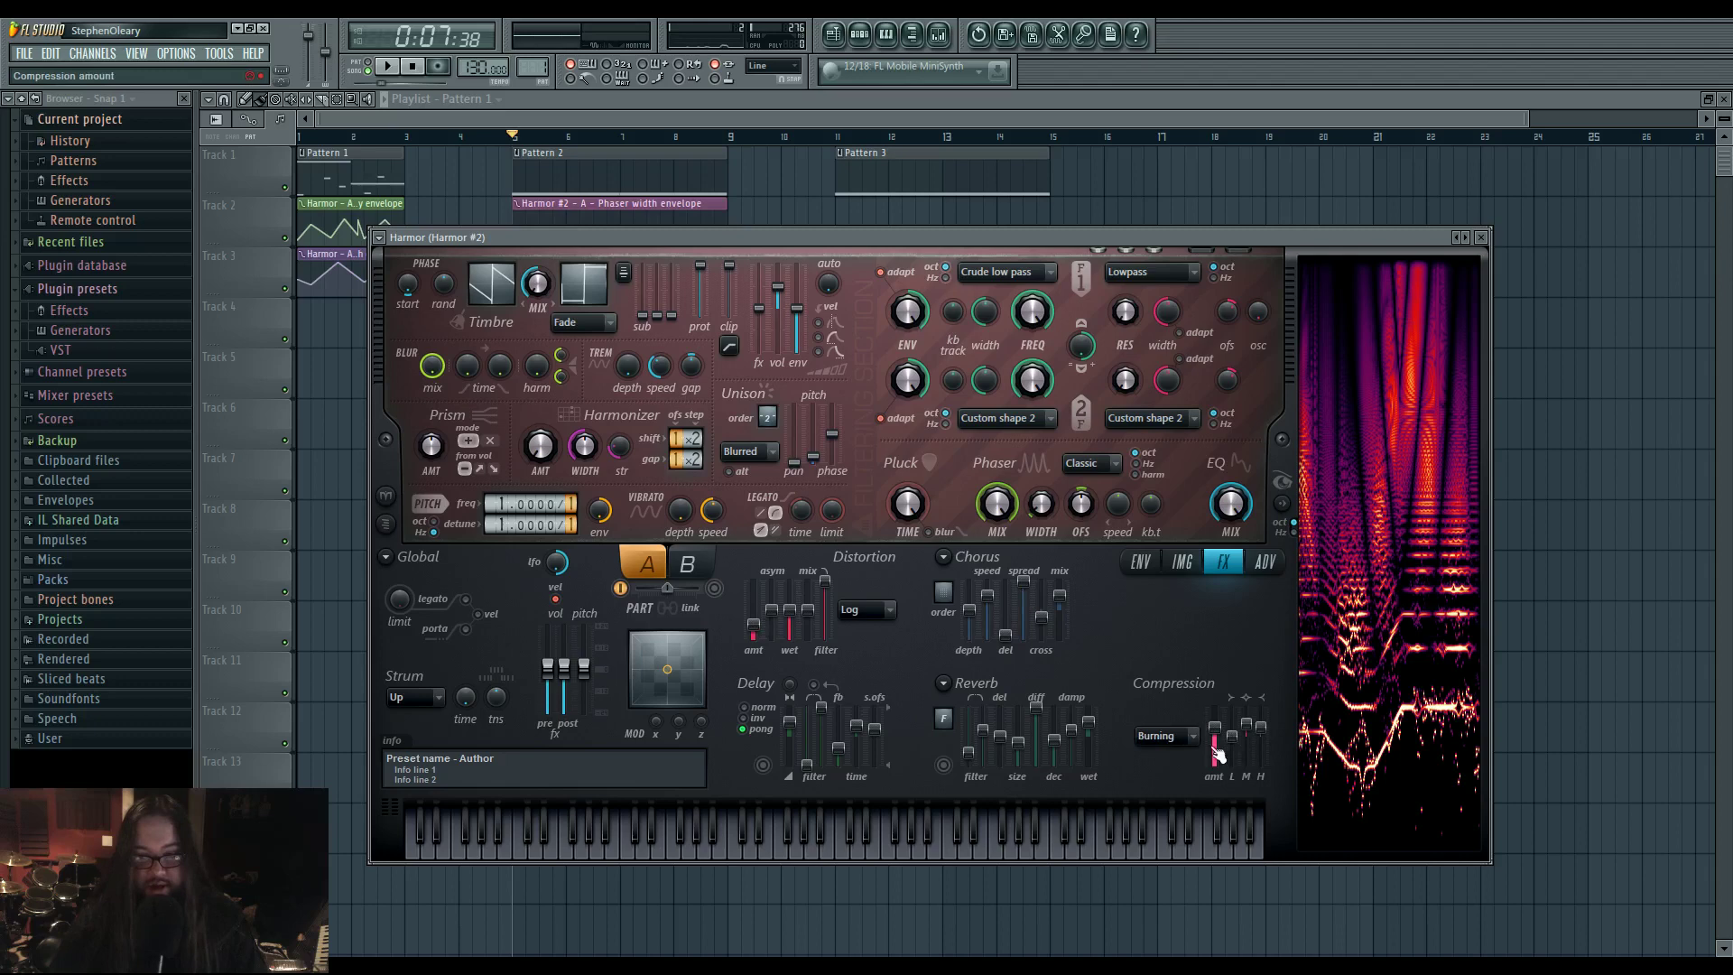
# Step through Harmor #2's ENV, IMG and ADV pages, then lower its window
pyautogui.click(1140, 562)
pyautogui.click(1178, 561)
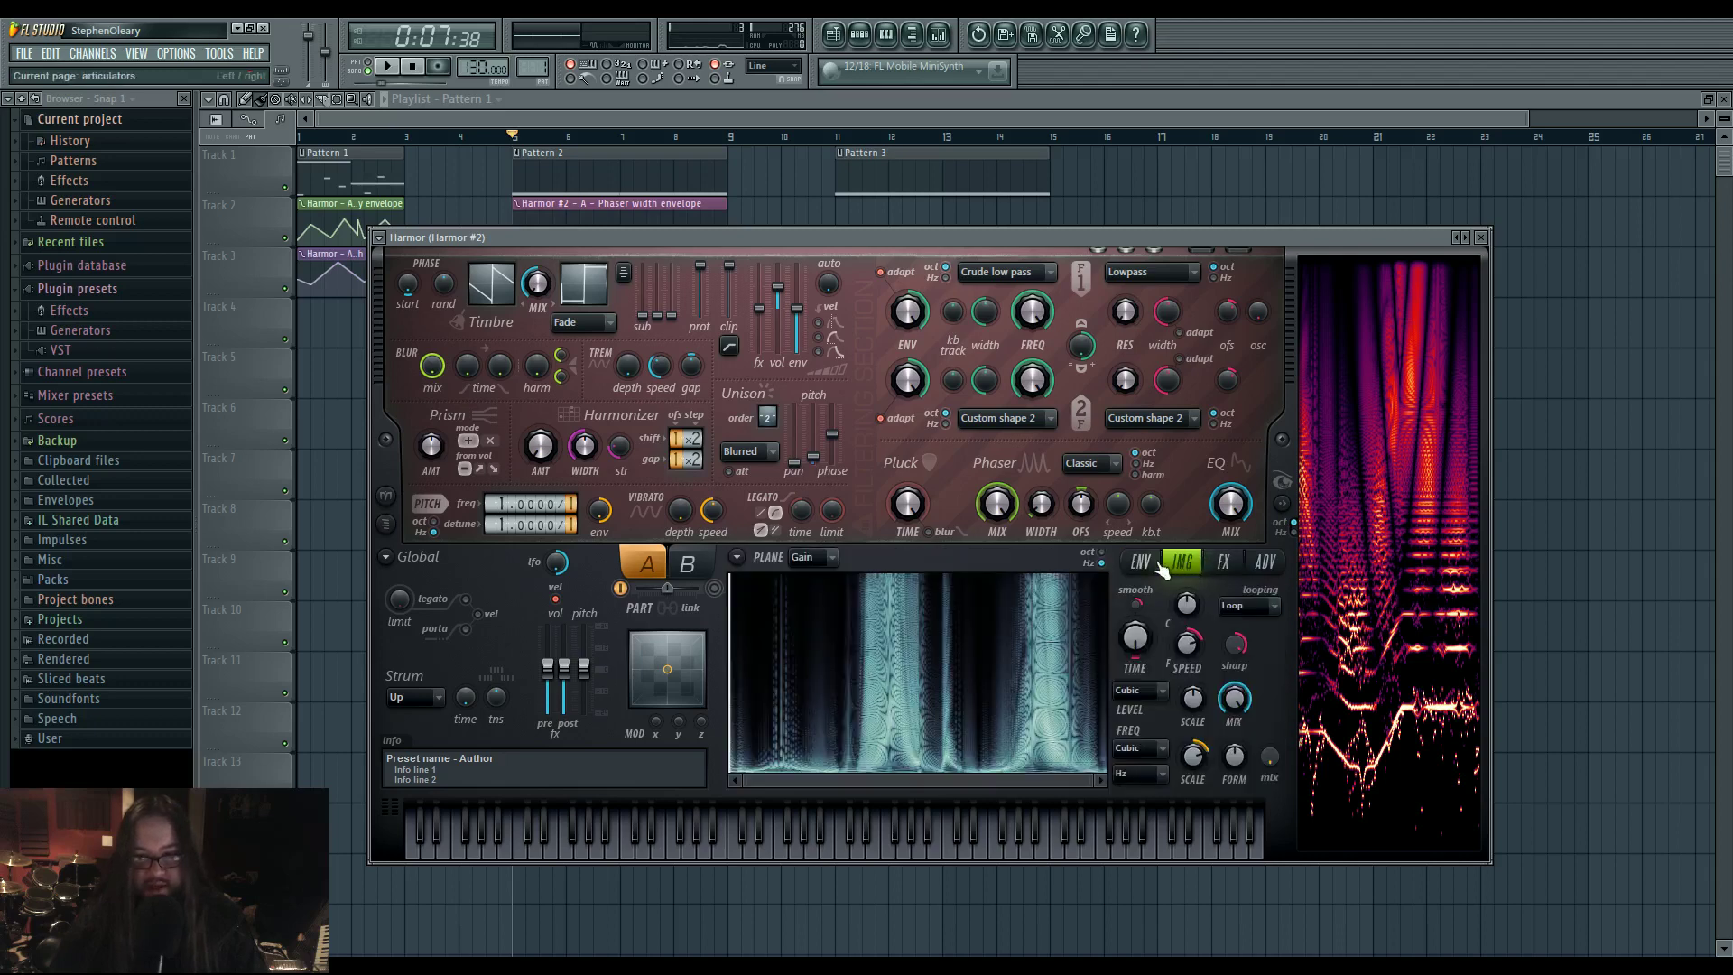
pyautogui.click(1264, 561)
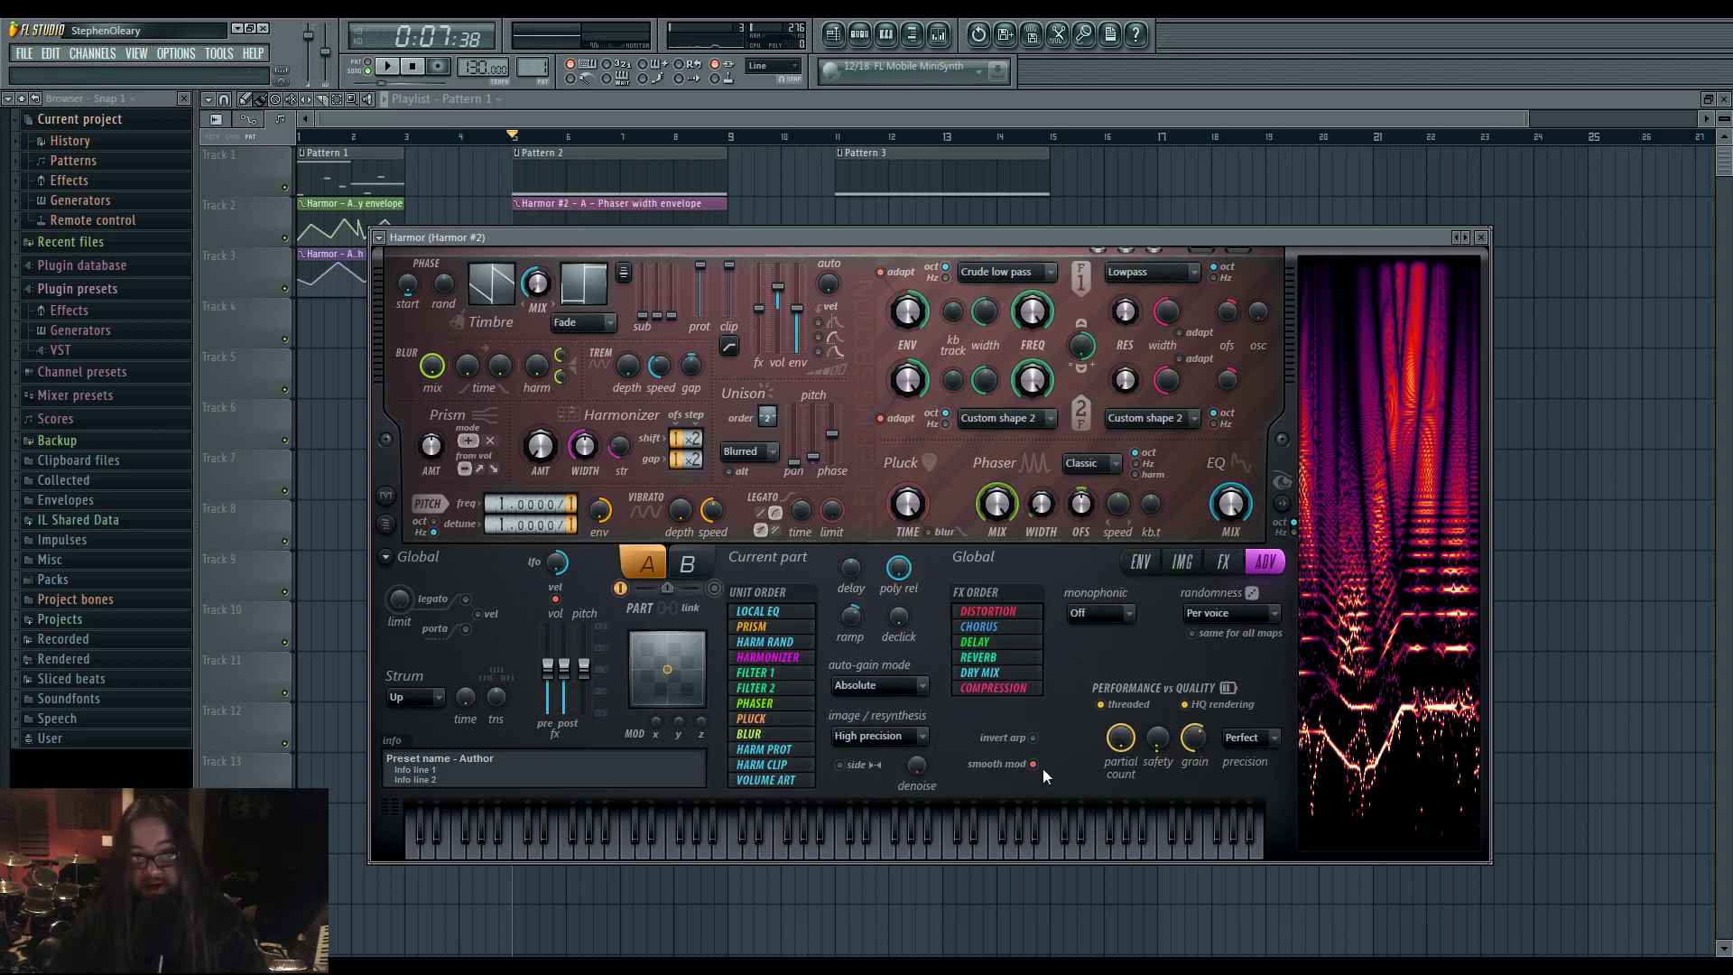
pyautogui.moveTo(744, 240); pyautogui.dragTo(734, 384)
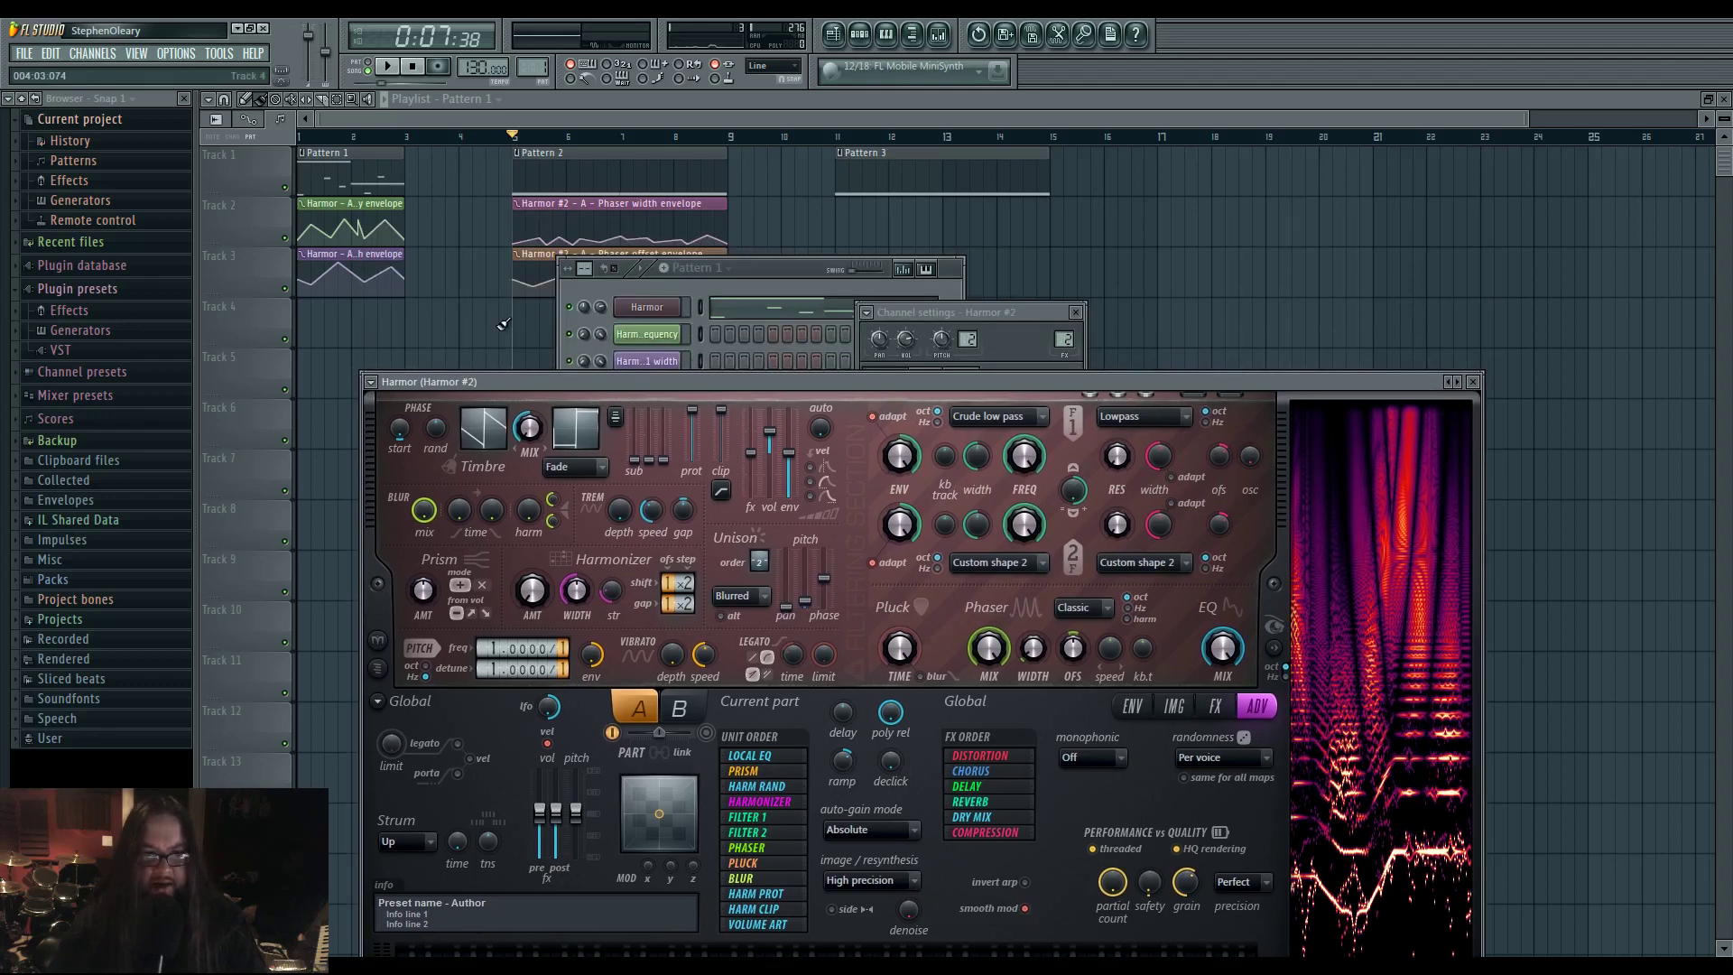
# In Harmor #2's piano roll, delete the second C5 note and trim the first to end at bar 3
pyautogui.click(496, 320)
pyautogui.scroll(3, 580, 355)
pyautogui.doubleClick(863, 170)
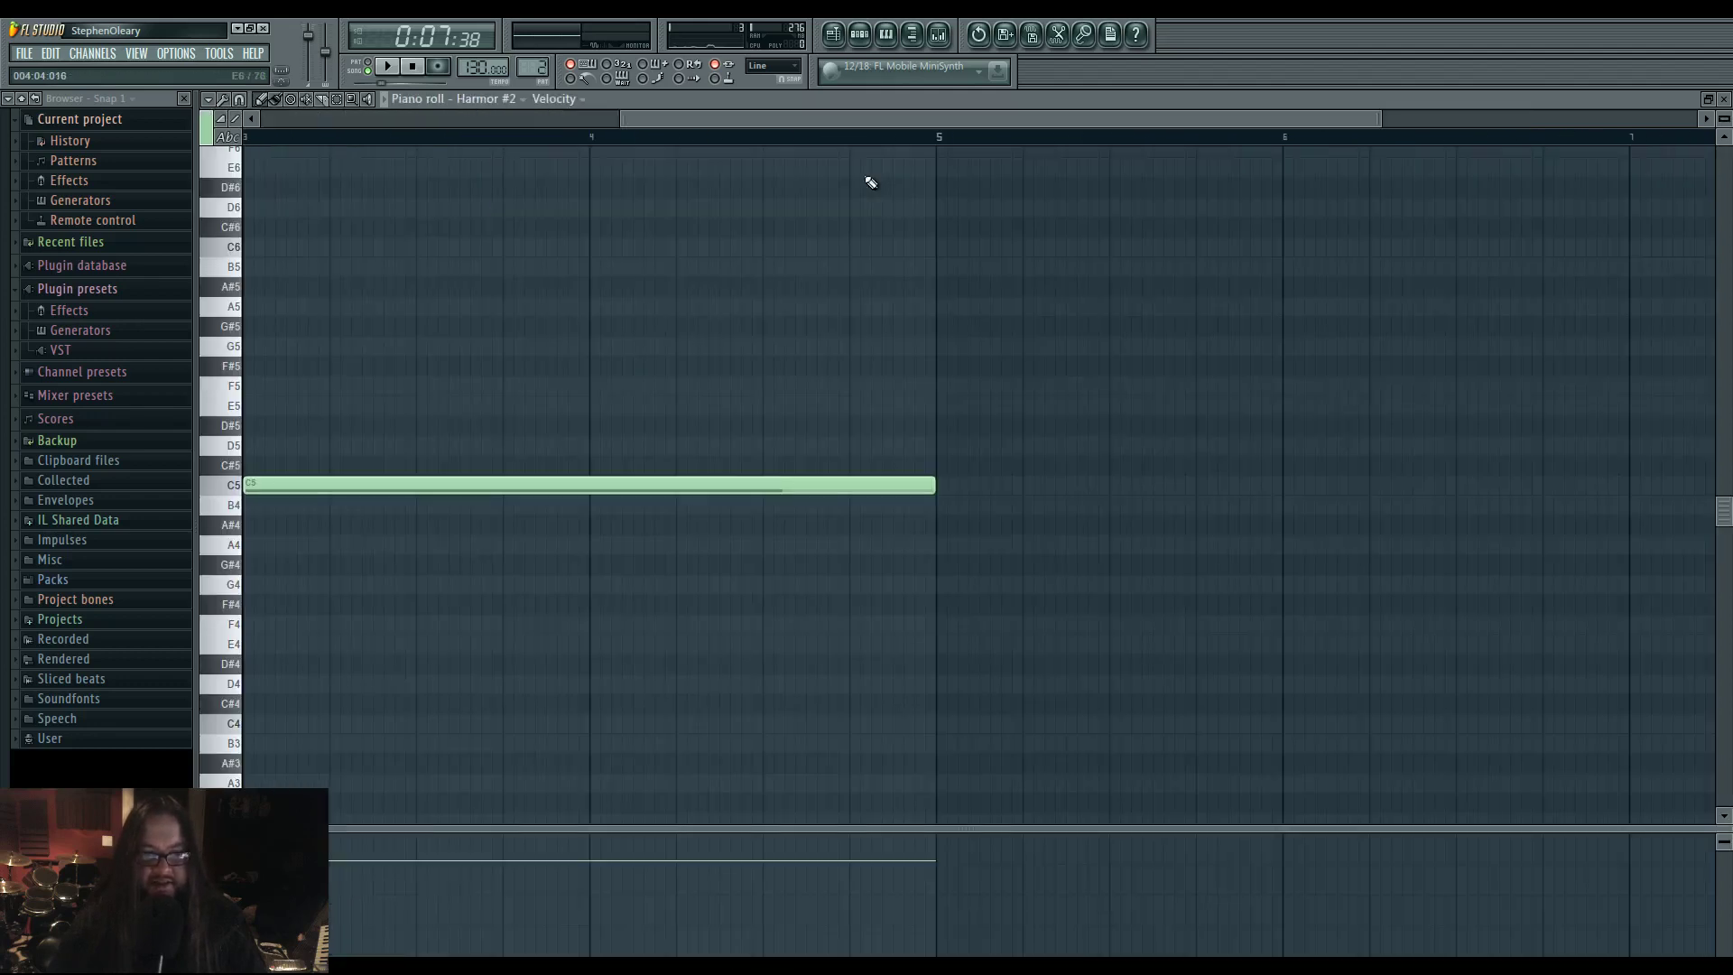
pyautogui.scroll(-2, 1139, 439)
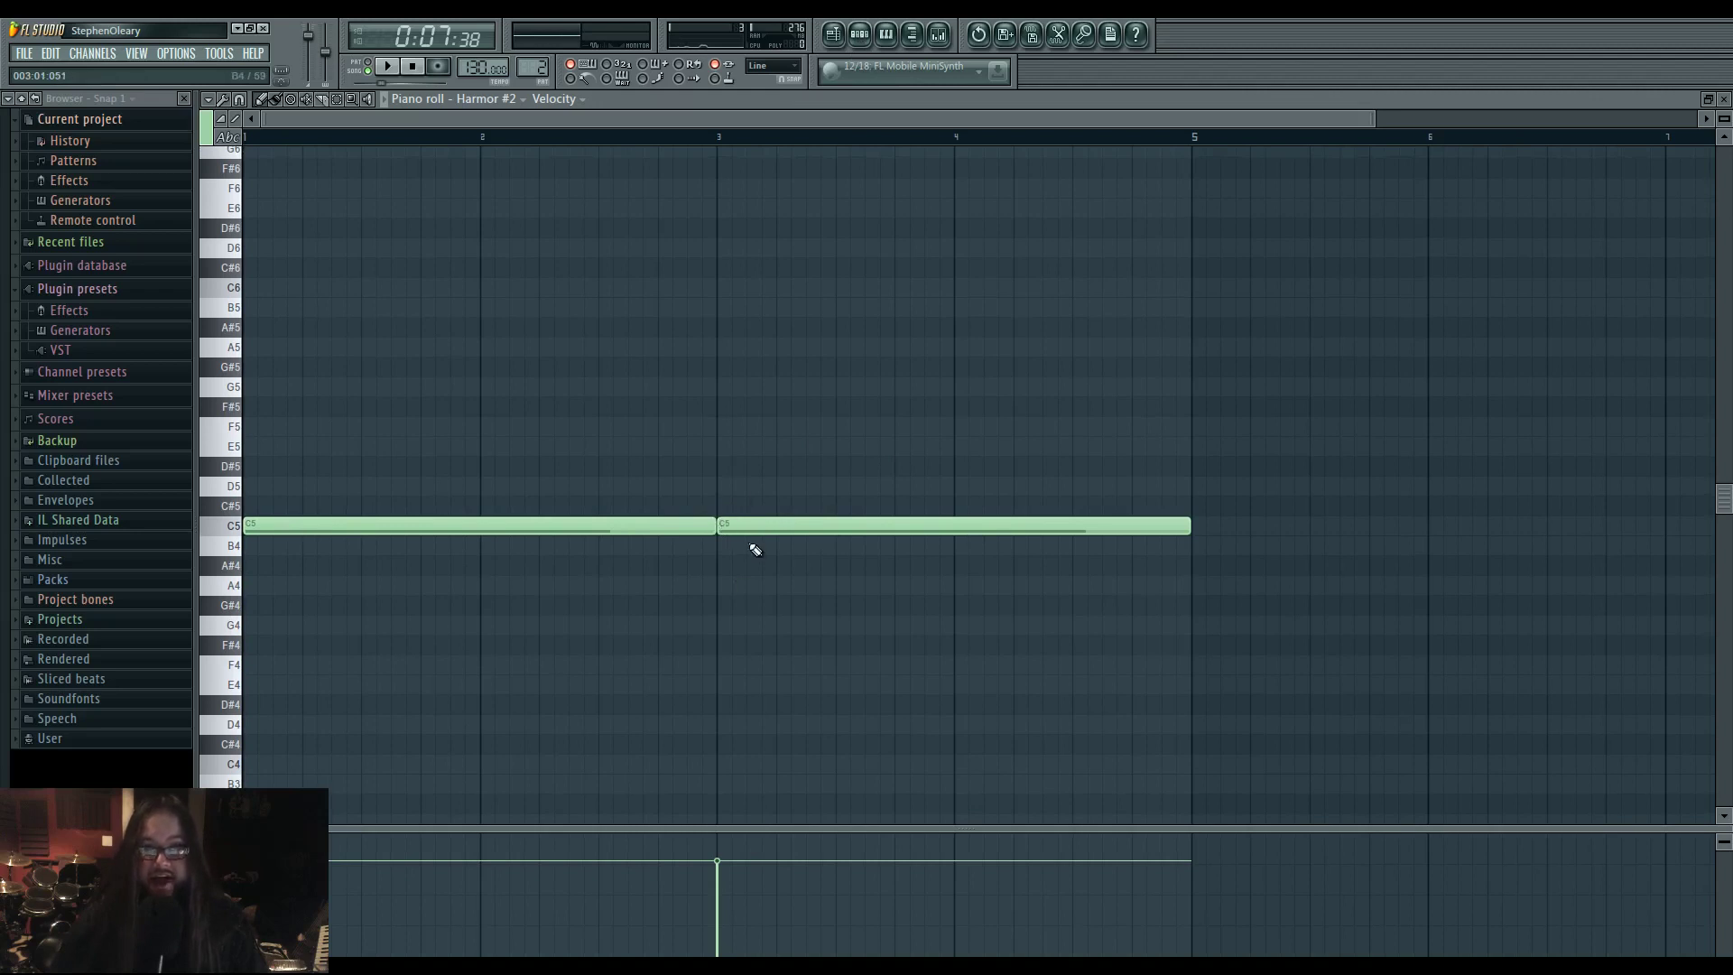
pyautogui.rightClick(759, 525)
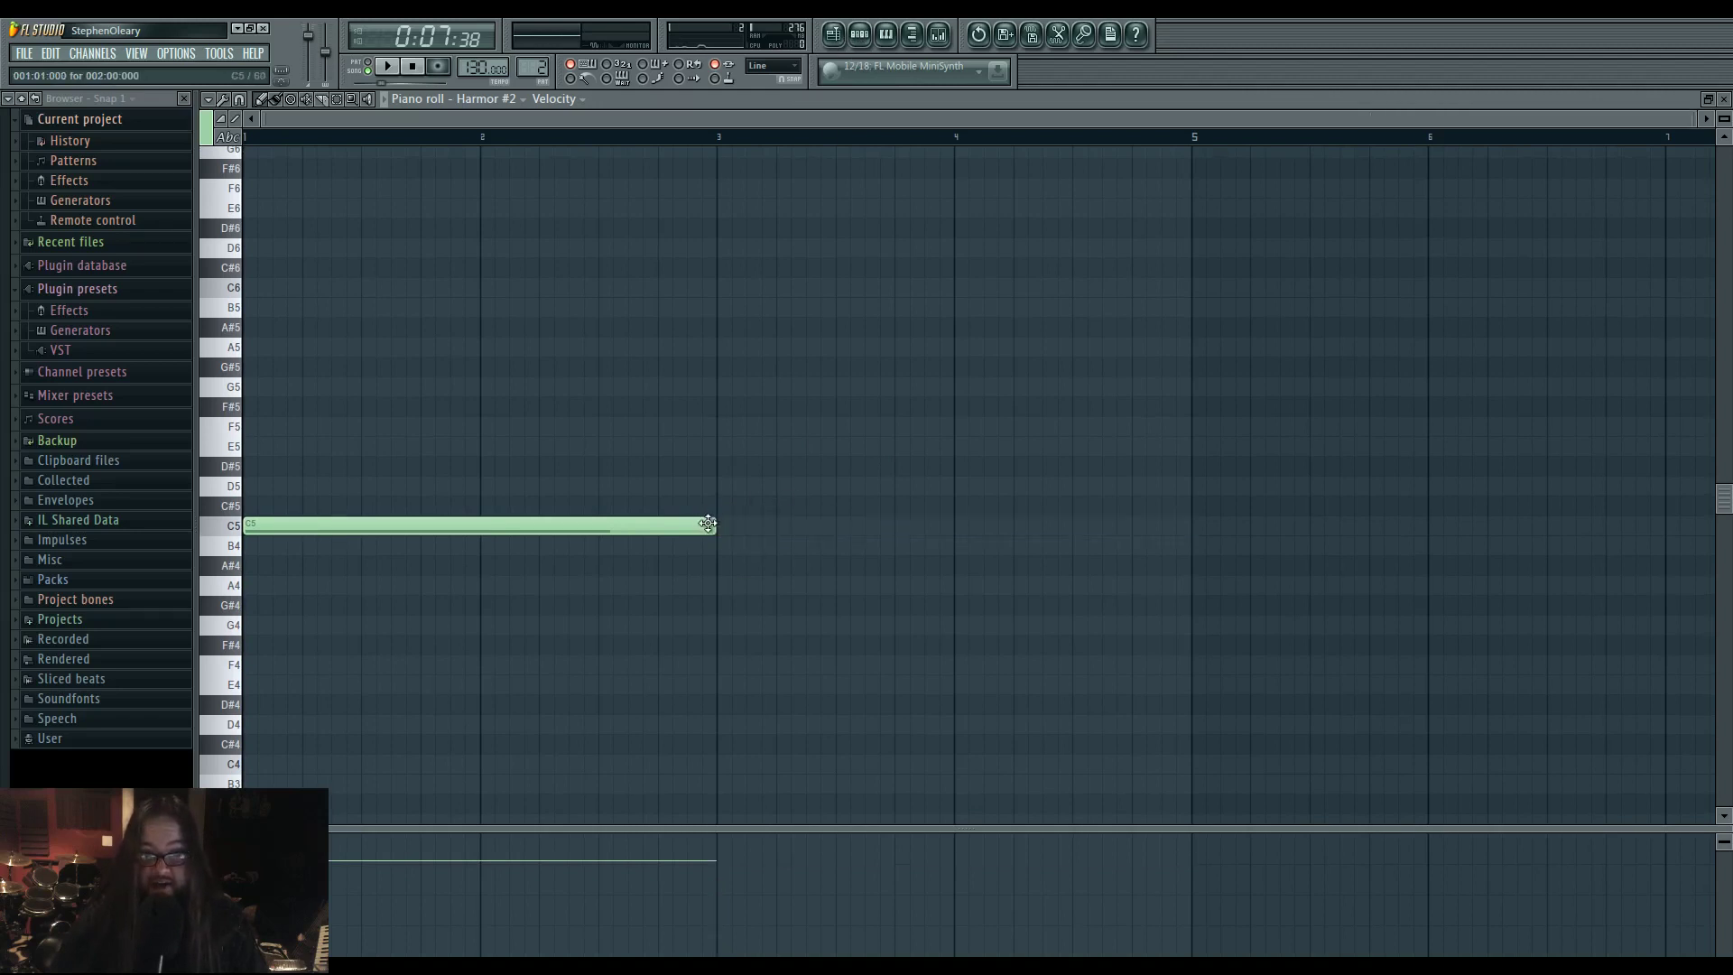
pyautogui.moveTo(714, 525); pyautogui.dragTo(1191, 529)
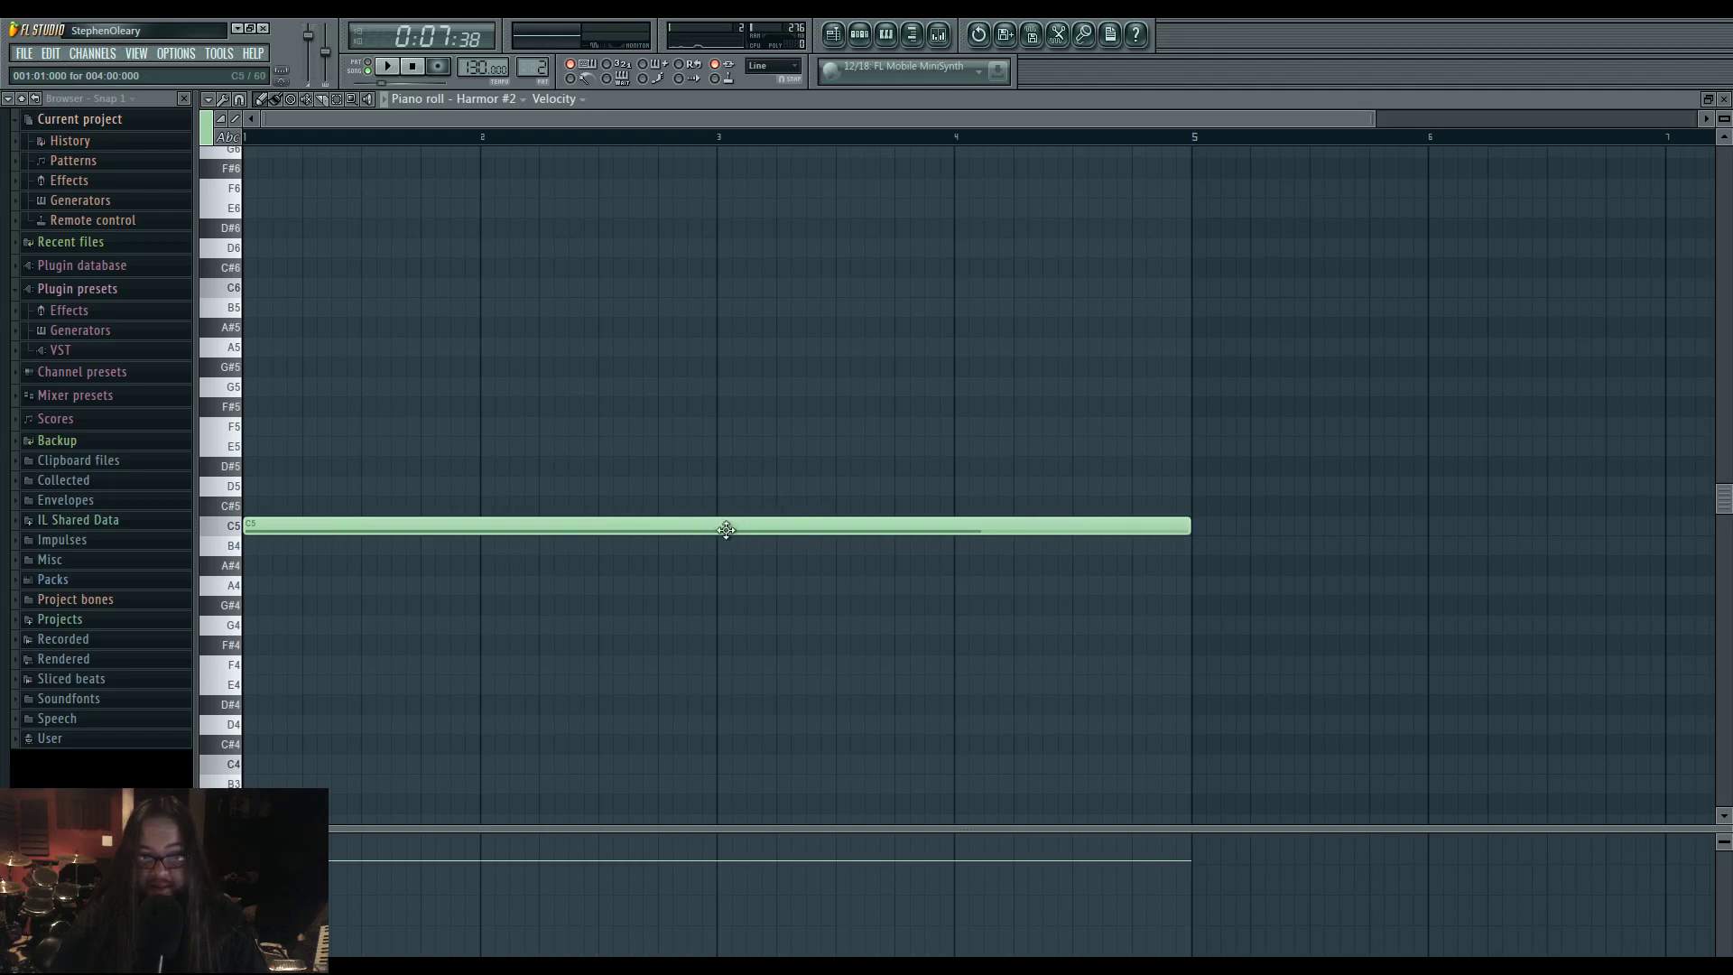
pyautogui.moveTo(1184, 534); pyautogui.dragTo(709, 539)
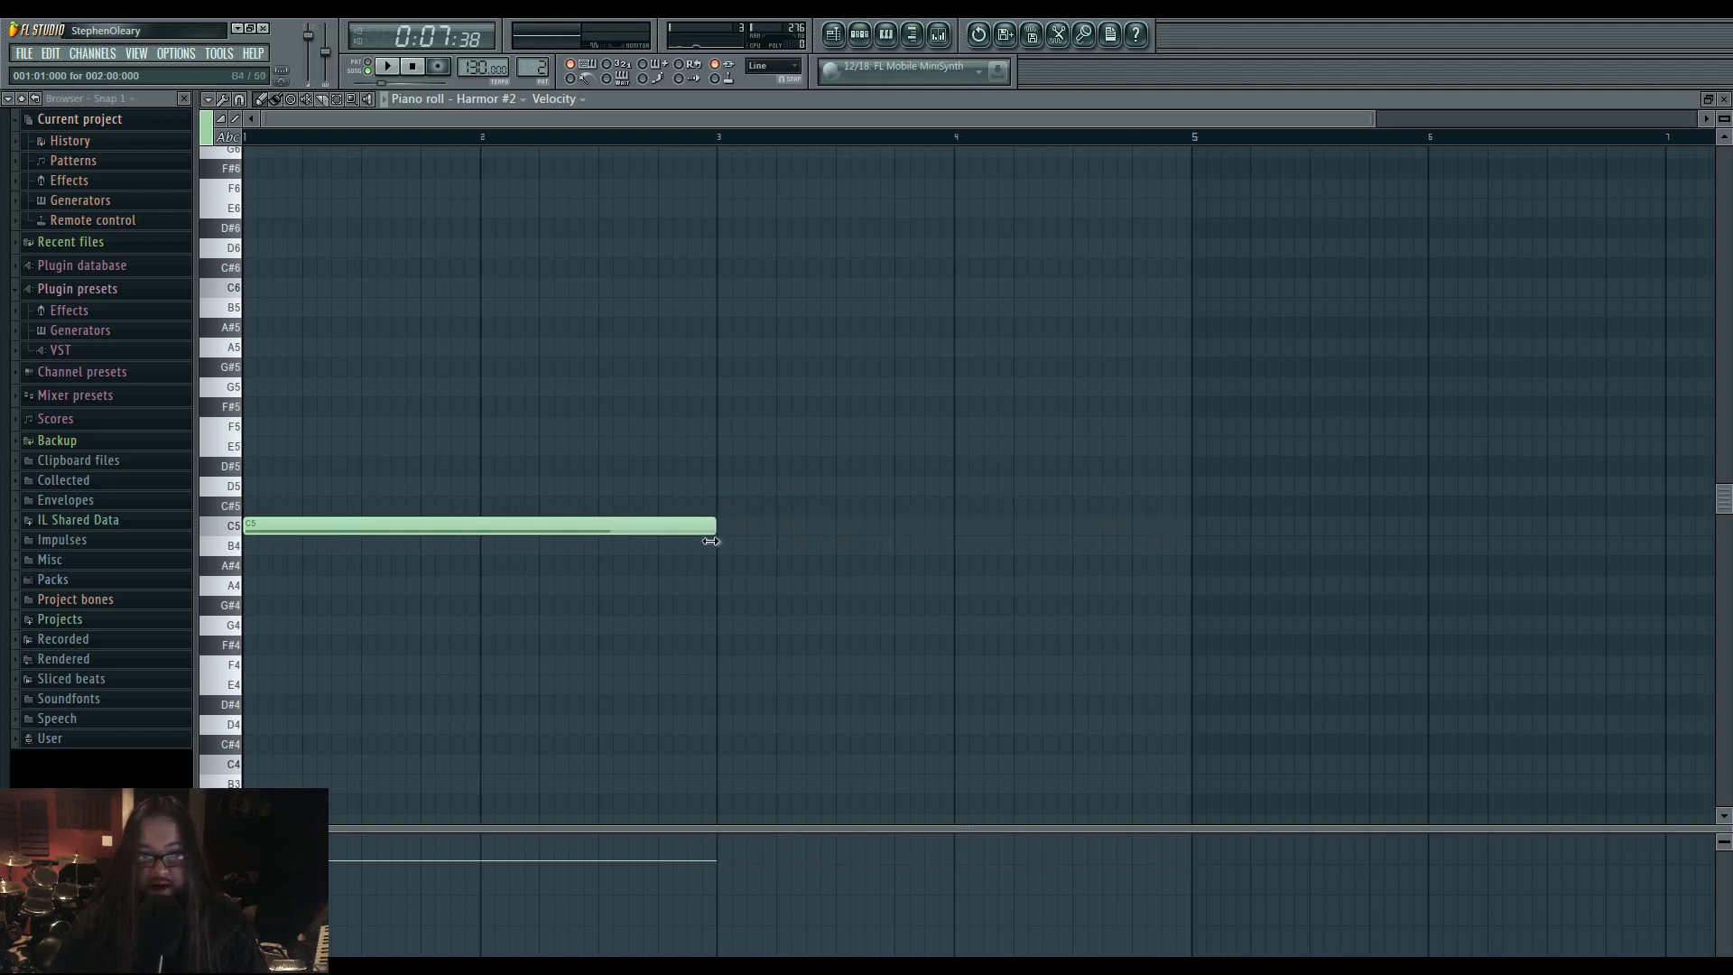
pyautogui.click(724, 530)
# From the playlist, delete the recorded audio in Edison on mixer insert 2
pyautogui.press('F5')
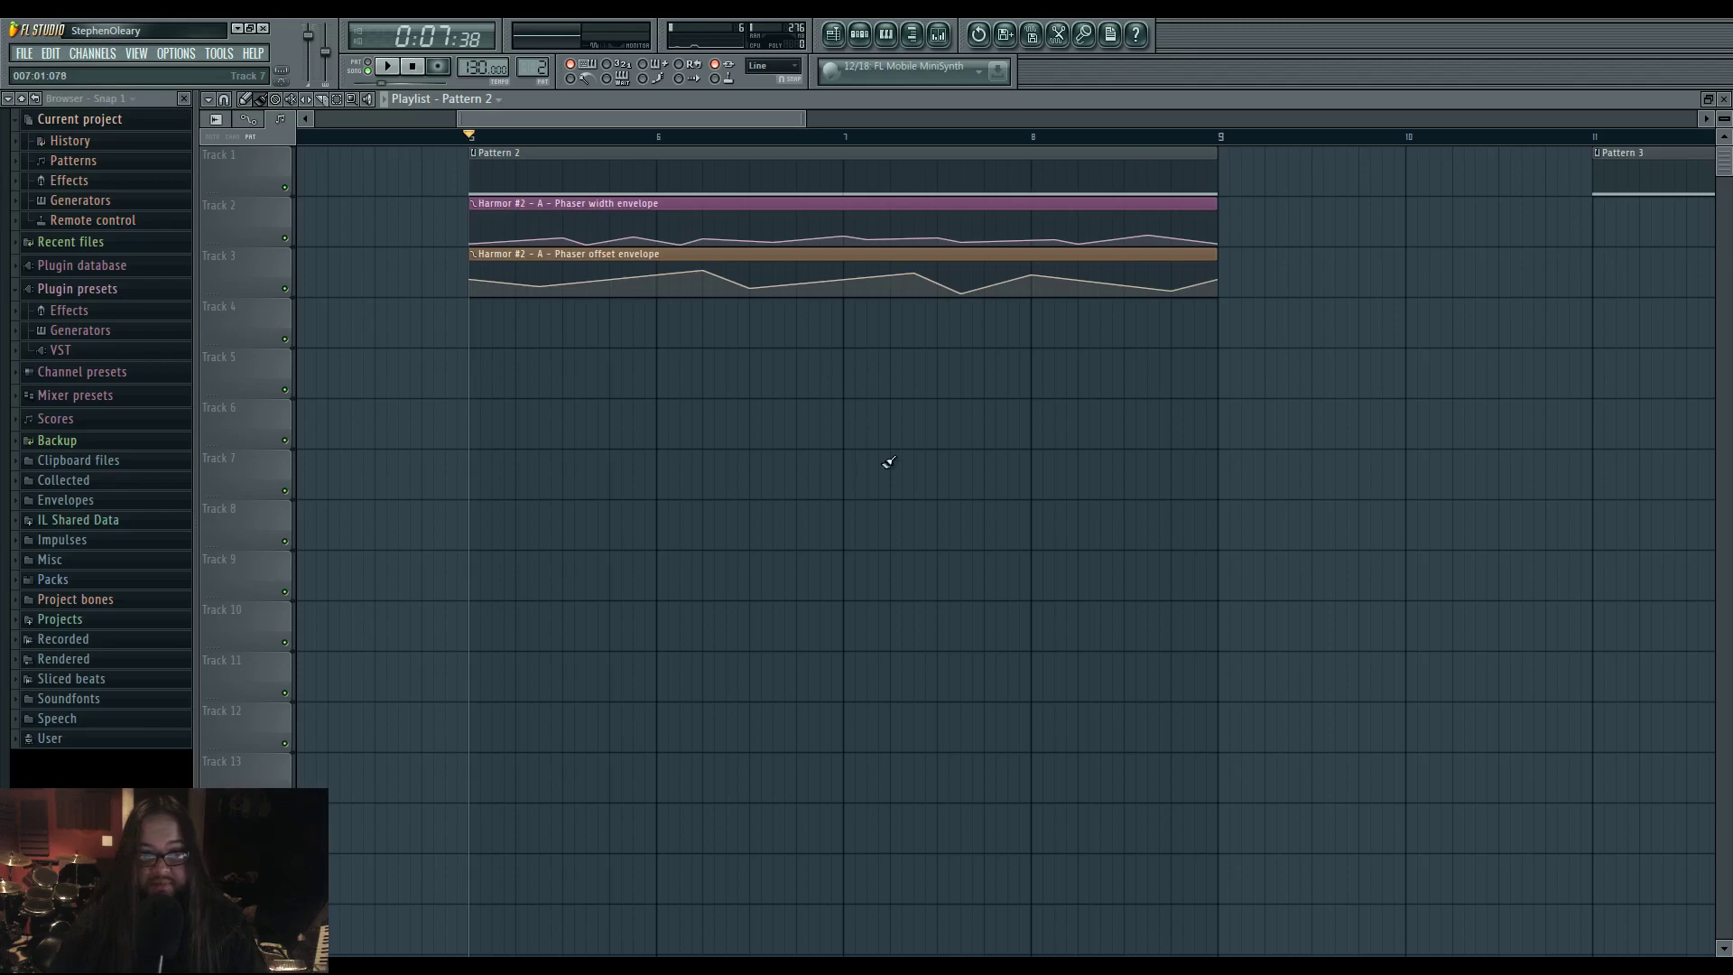
pyautogui.hscroll(2, 812, 465)
pyautogui.scroll(-4, 722, 465)
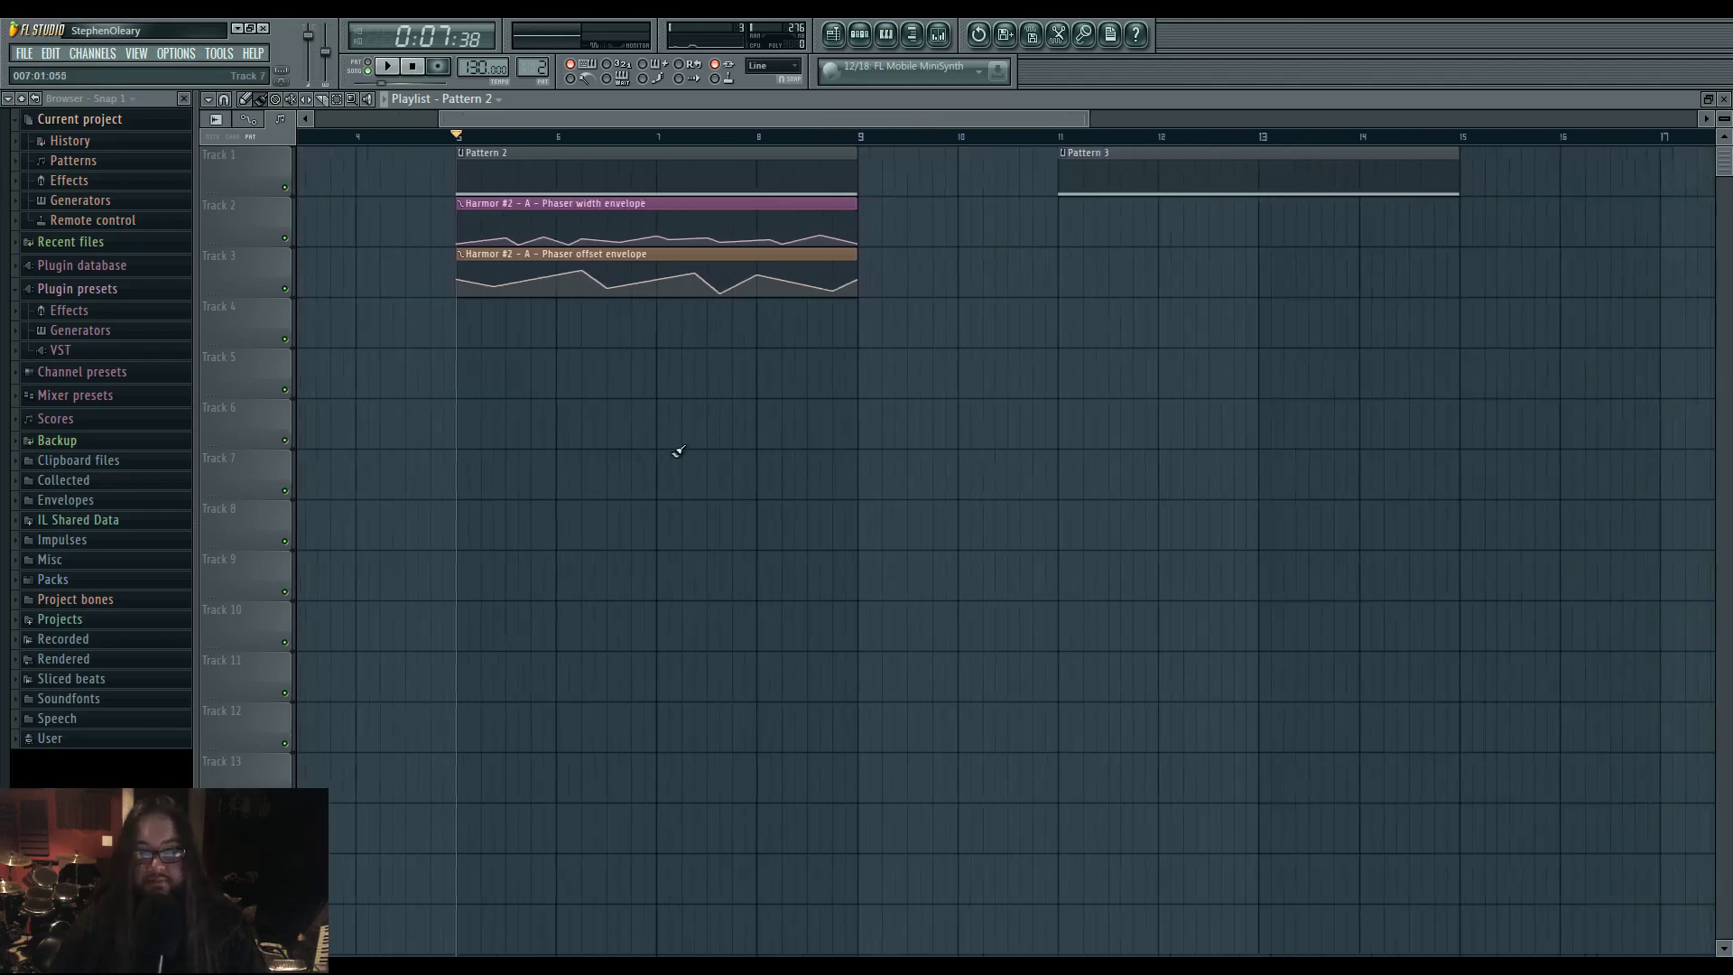
pyautogui.press('F9')
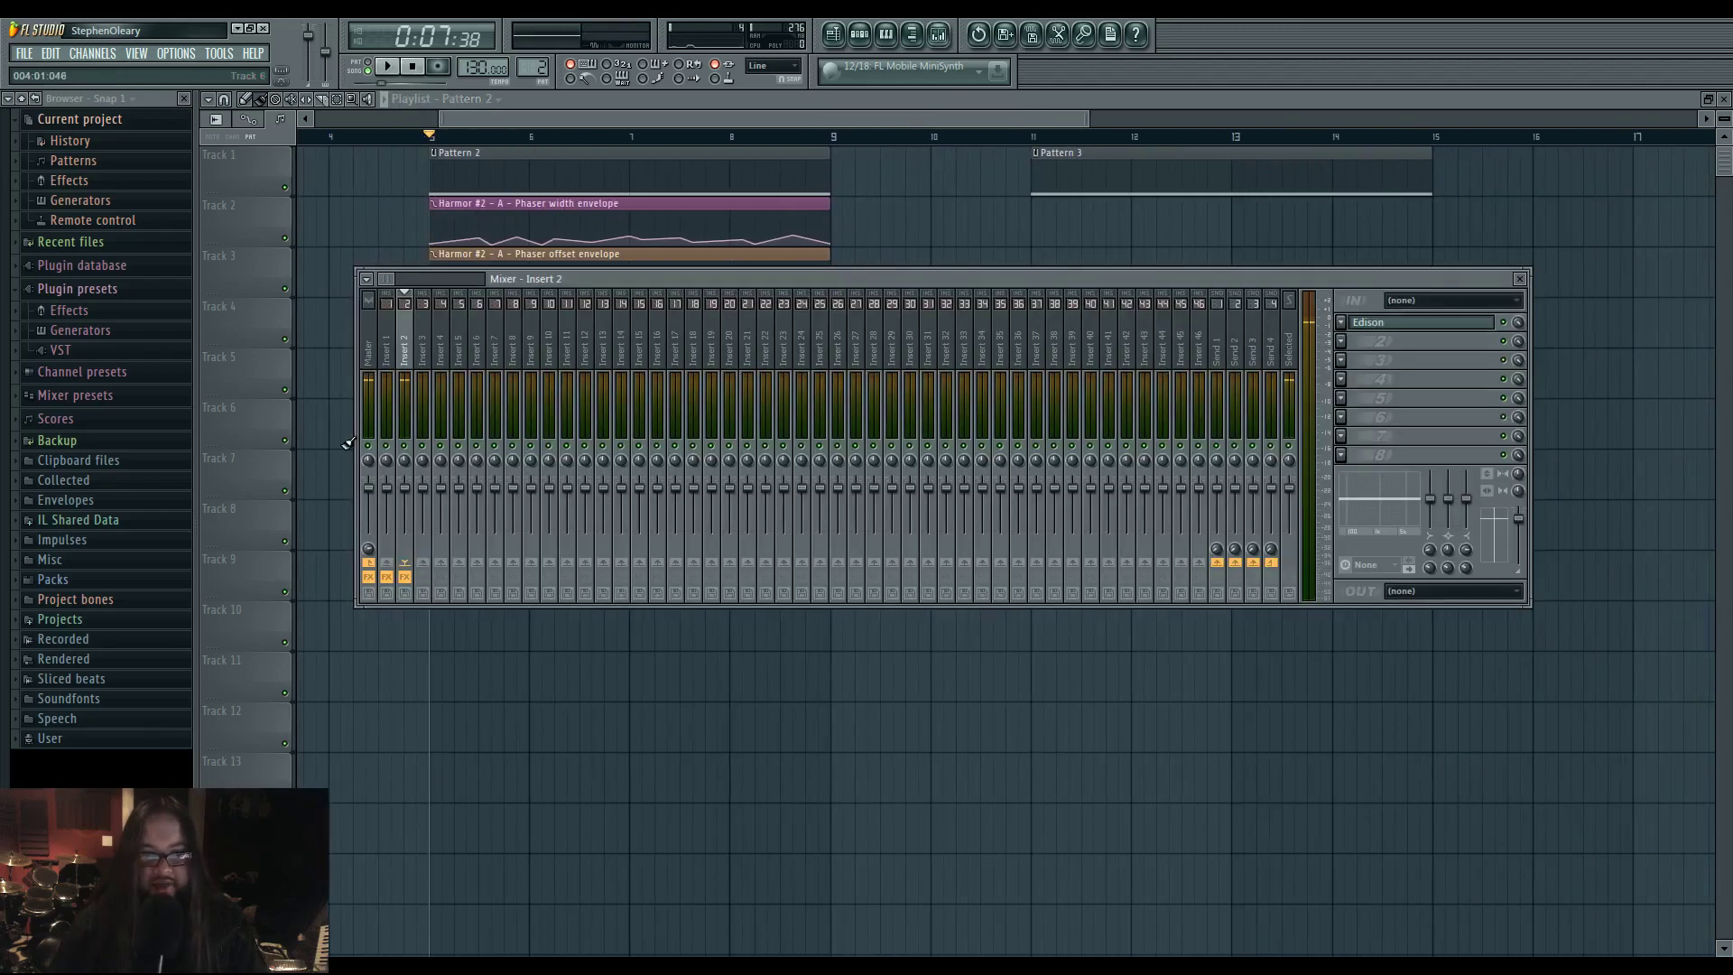
pyautogui.click(1390, 322)
pyautogui.moveTo(678, 207); pyautogui.dragTo(733, 271)
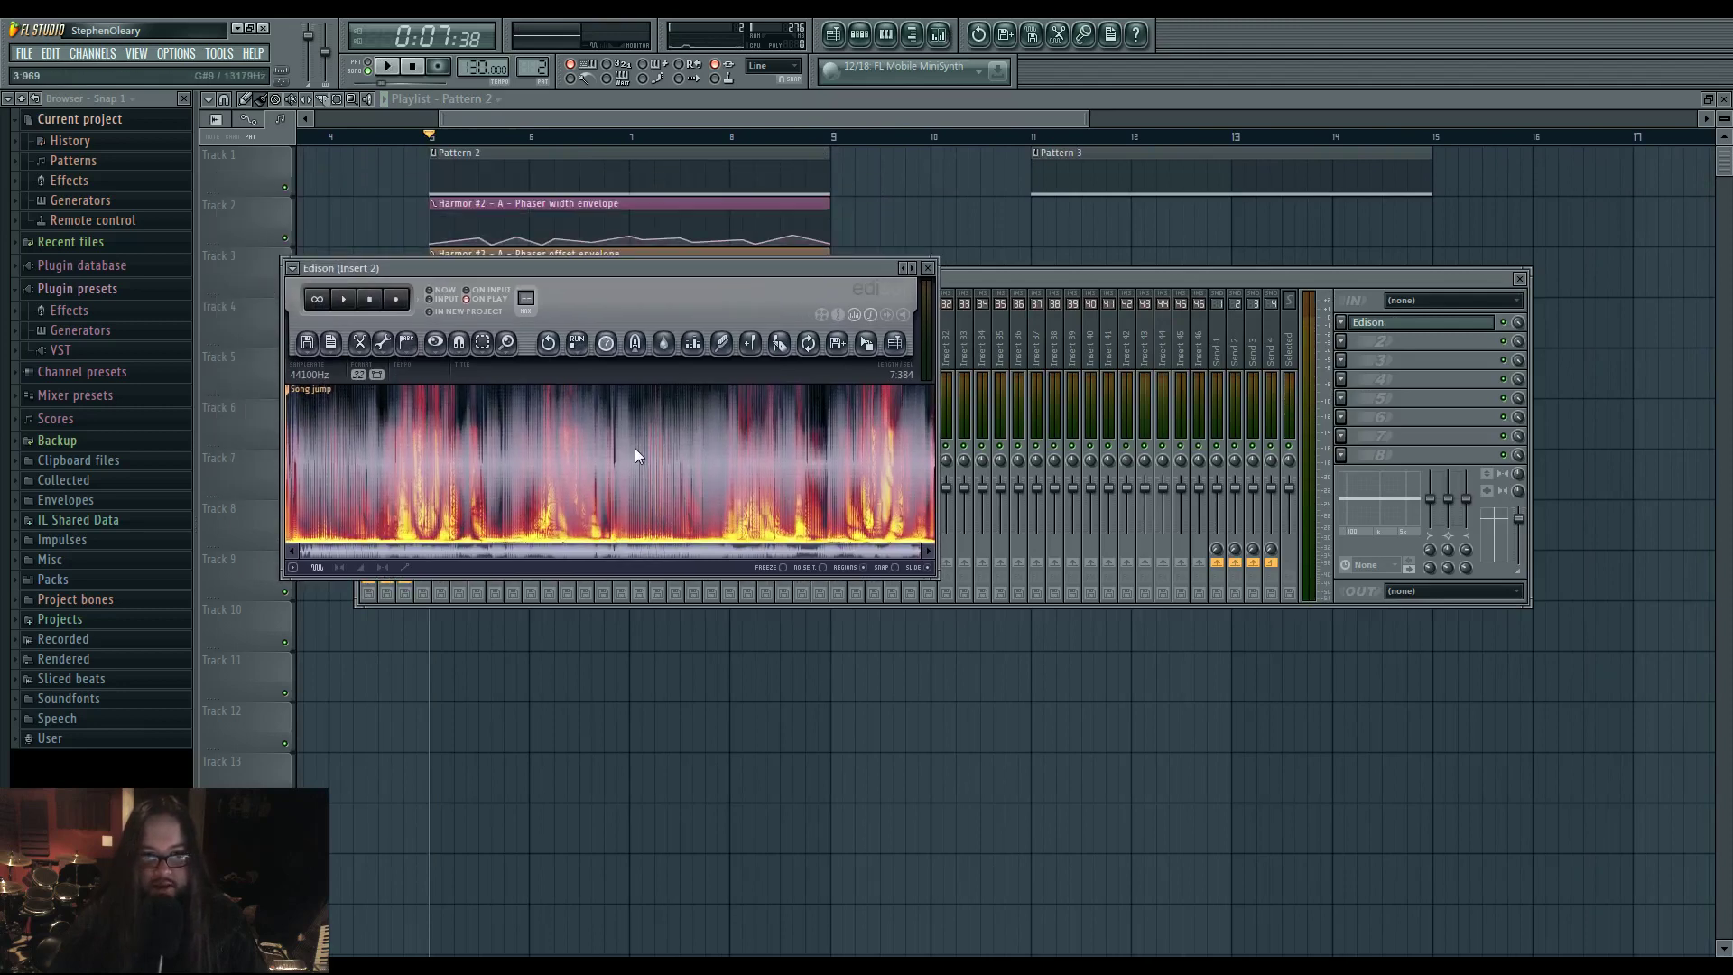
pyautogui.press('Delete')
pyautogui.moveTo(677, 271); pyautogui.dragTo(683, 293)
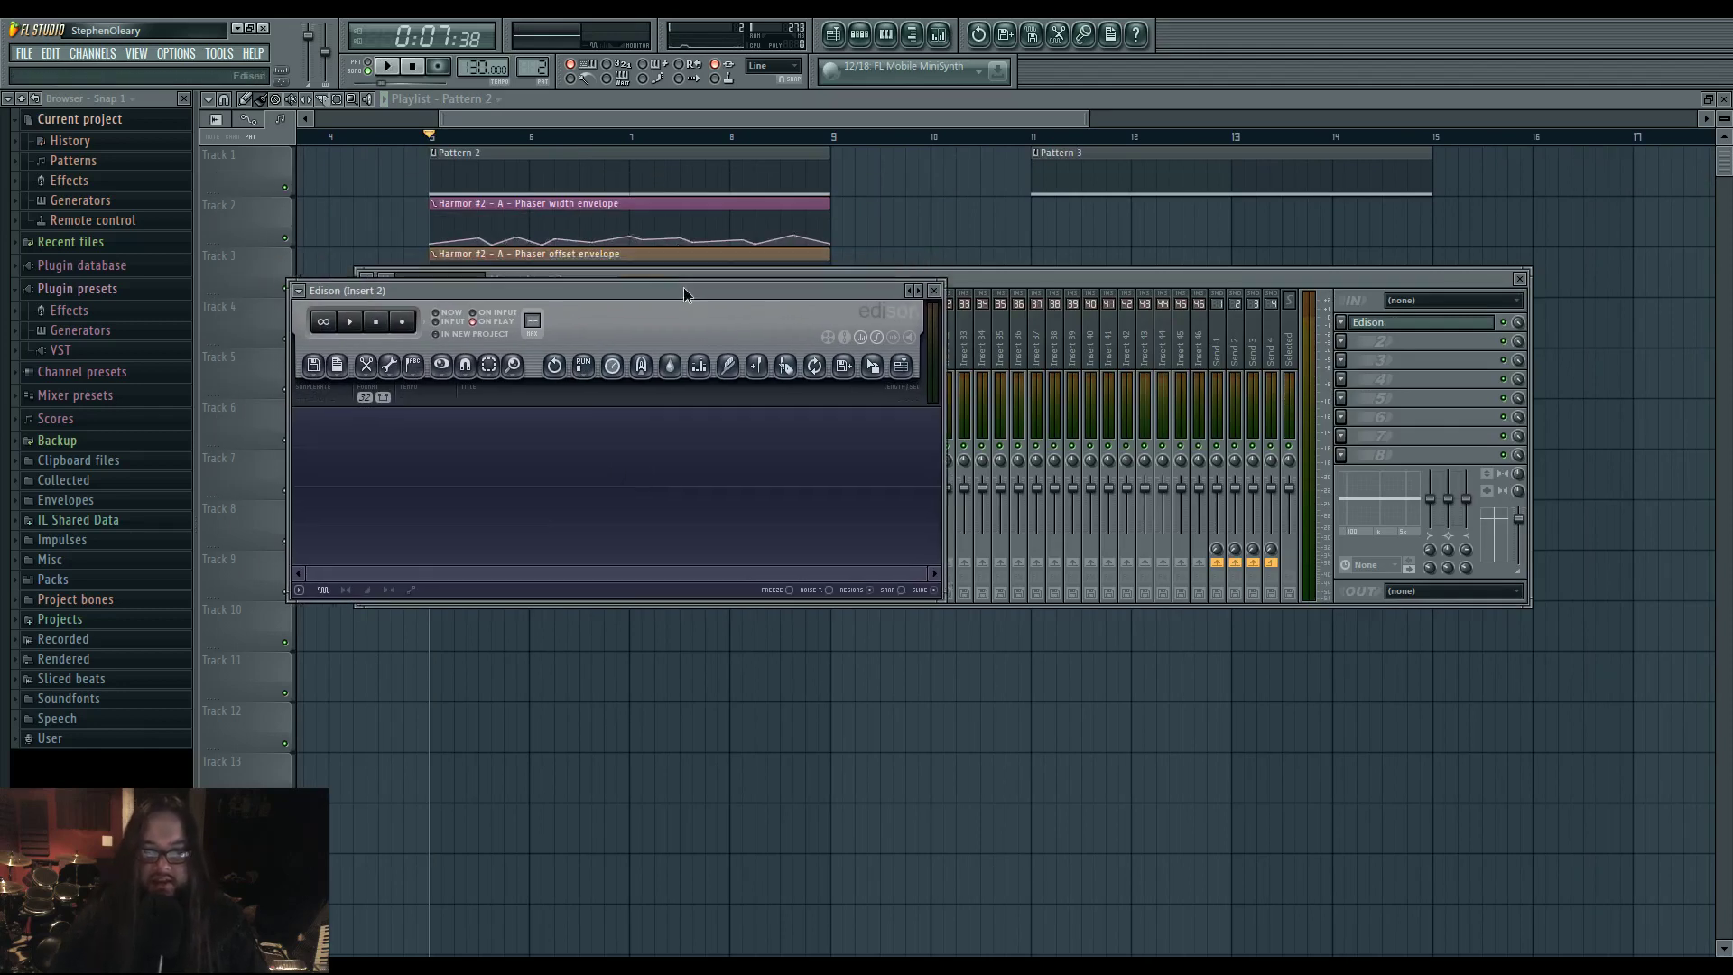
pyautogui.click(963, 174)
# Open Harmor #3, view its Image formant mutation envelope zoomed out, return to IMG, and start playback
pyautogui.doubleClick(1056, 178)
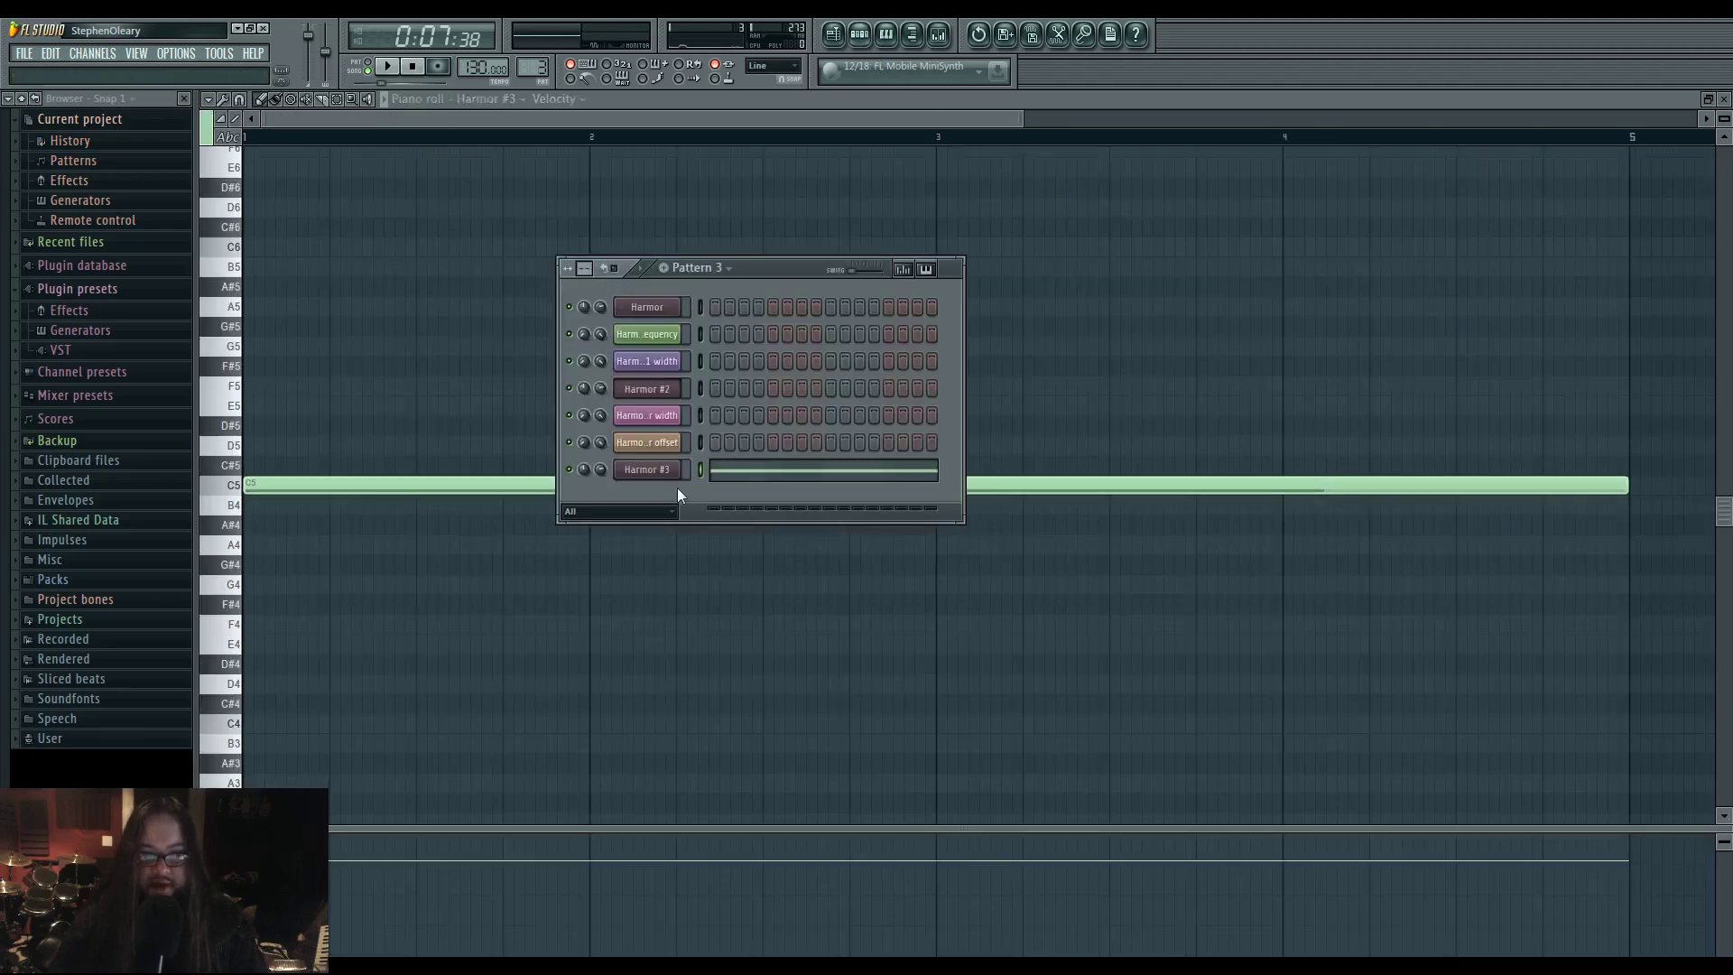
pyautogui.click(668, 470)
pyautogui.moveTo(851, 179); pyautogui.dragTo(711, 174)
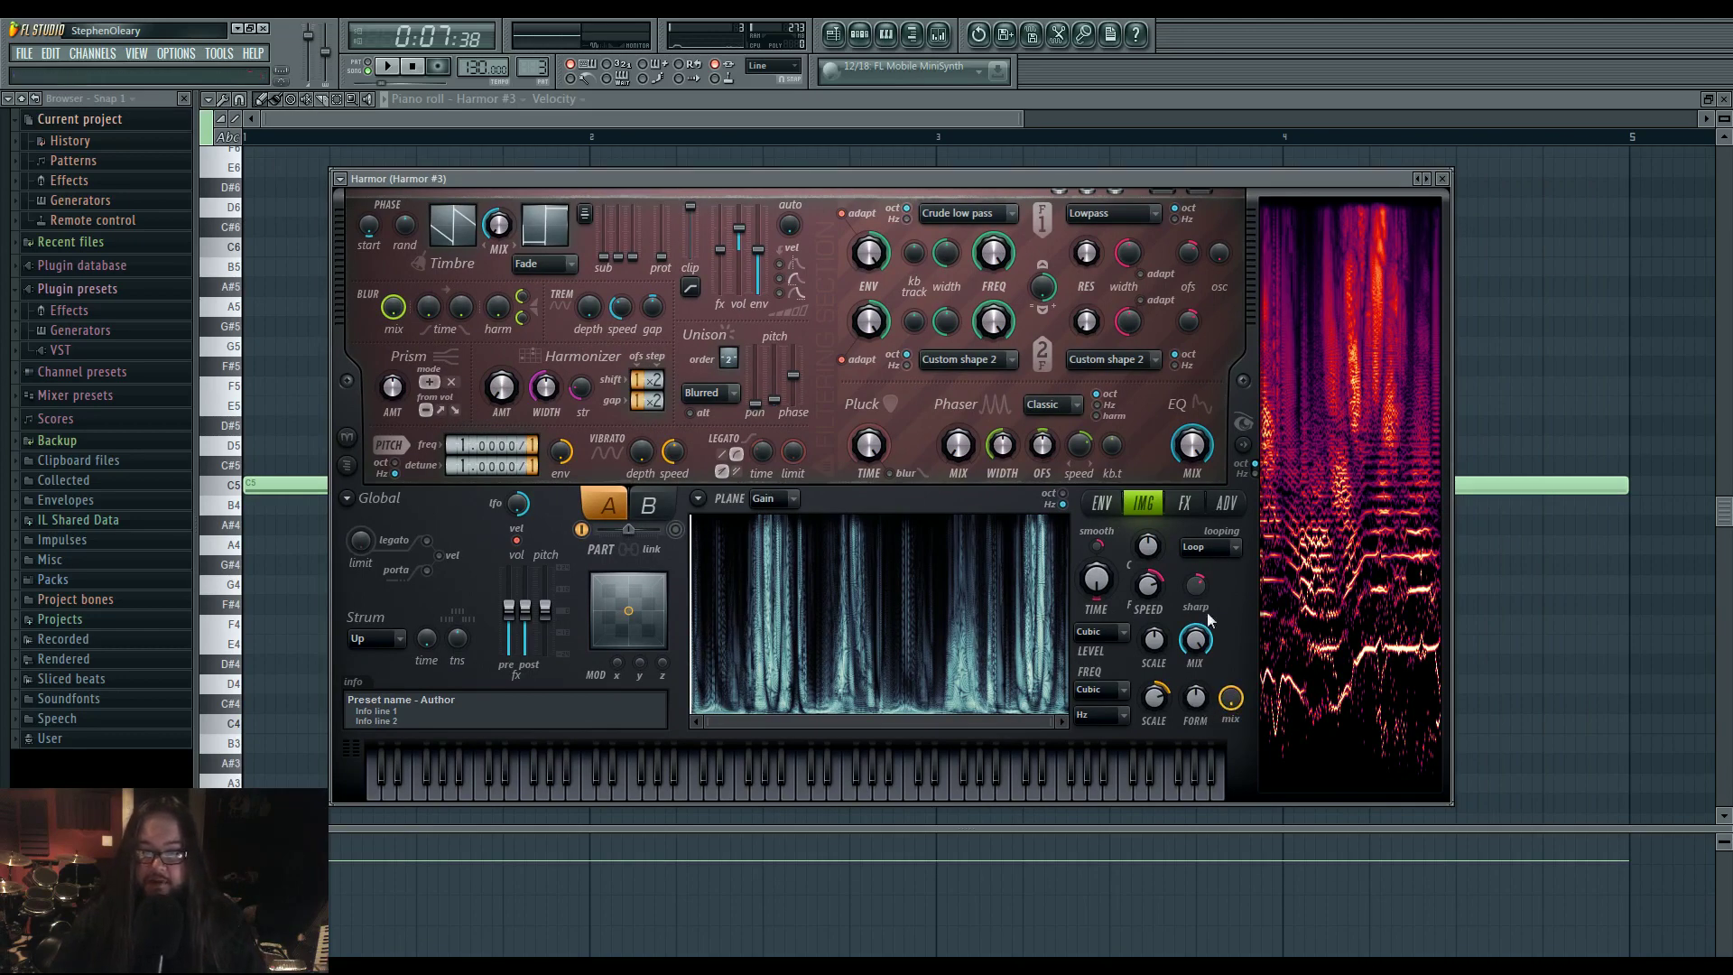
pyautogui.click(1102, 503)
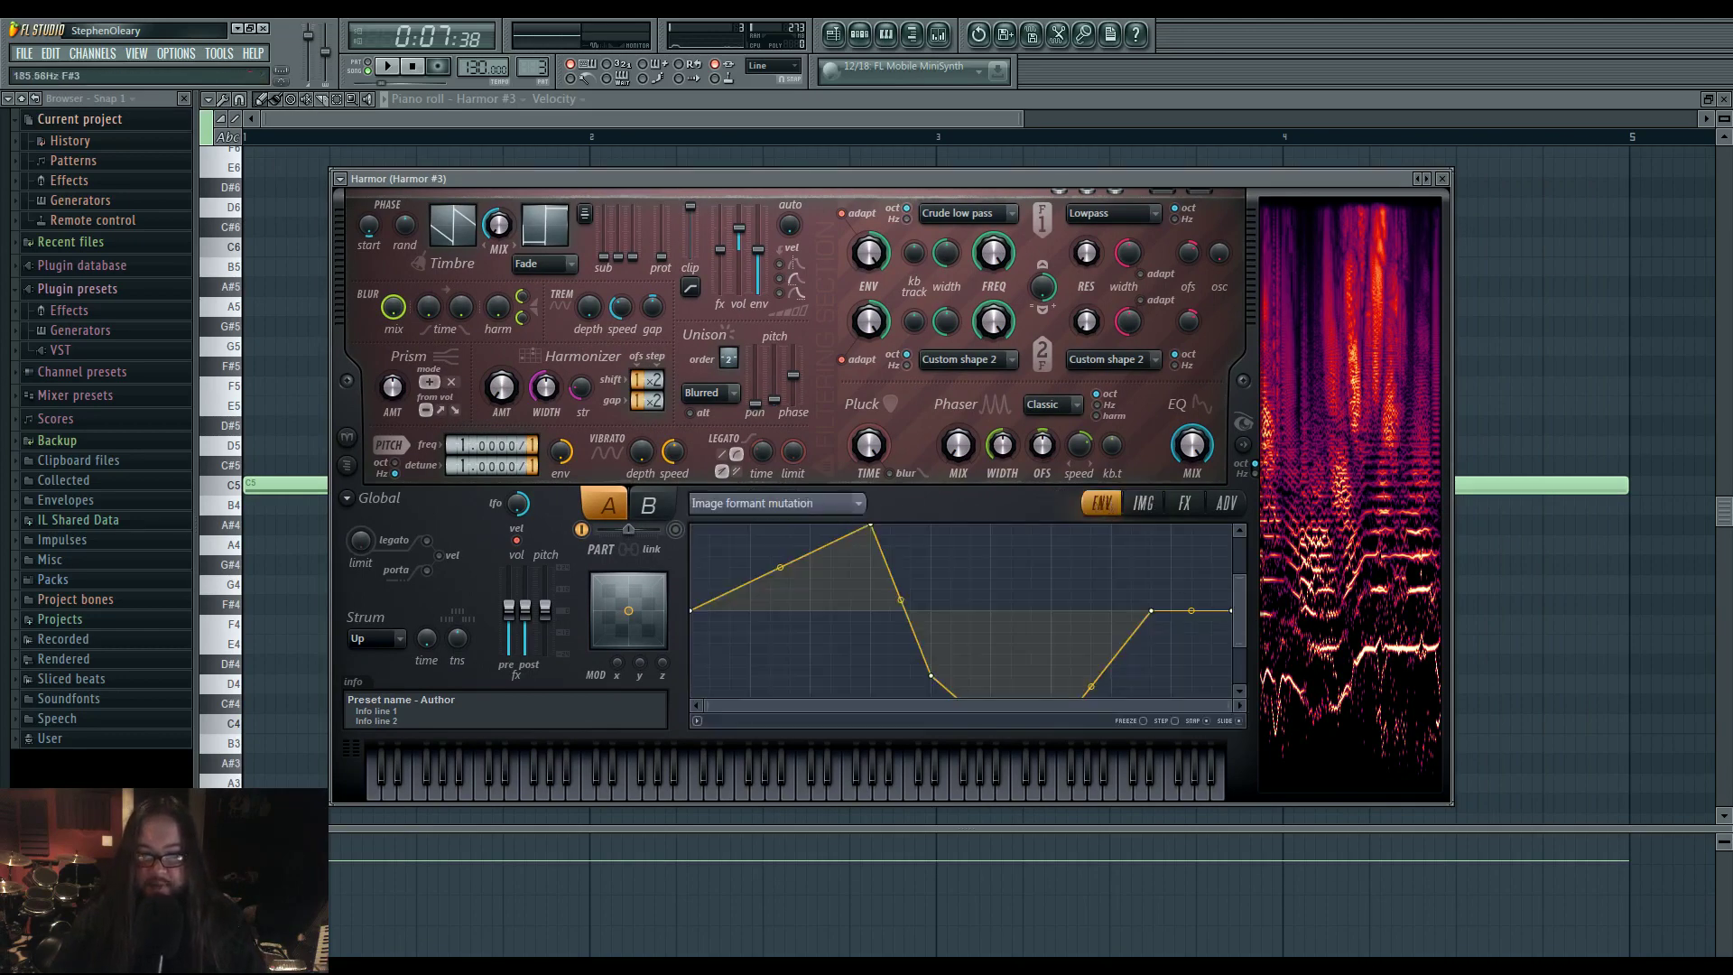
pyautogui.moveTo(1248, 581); pyautogui.dragTo(1252, 711)
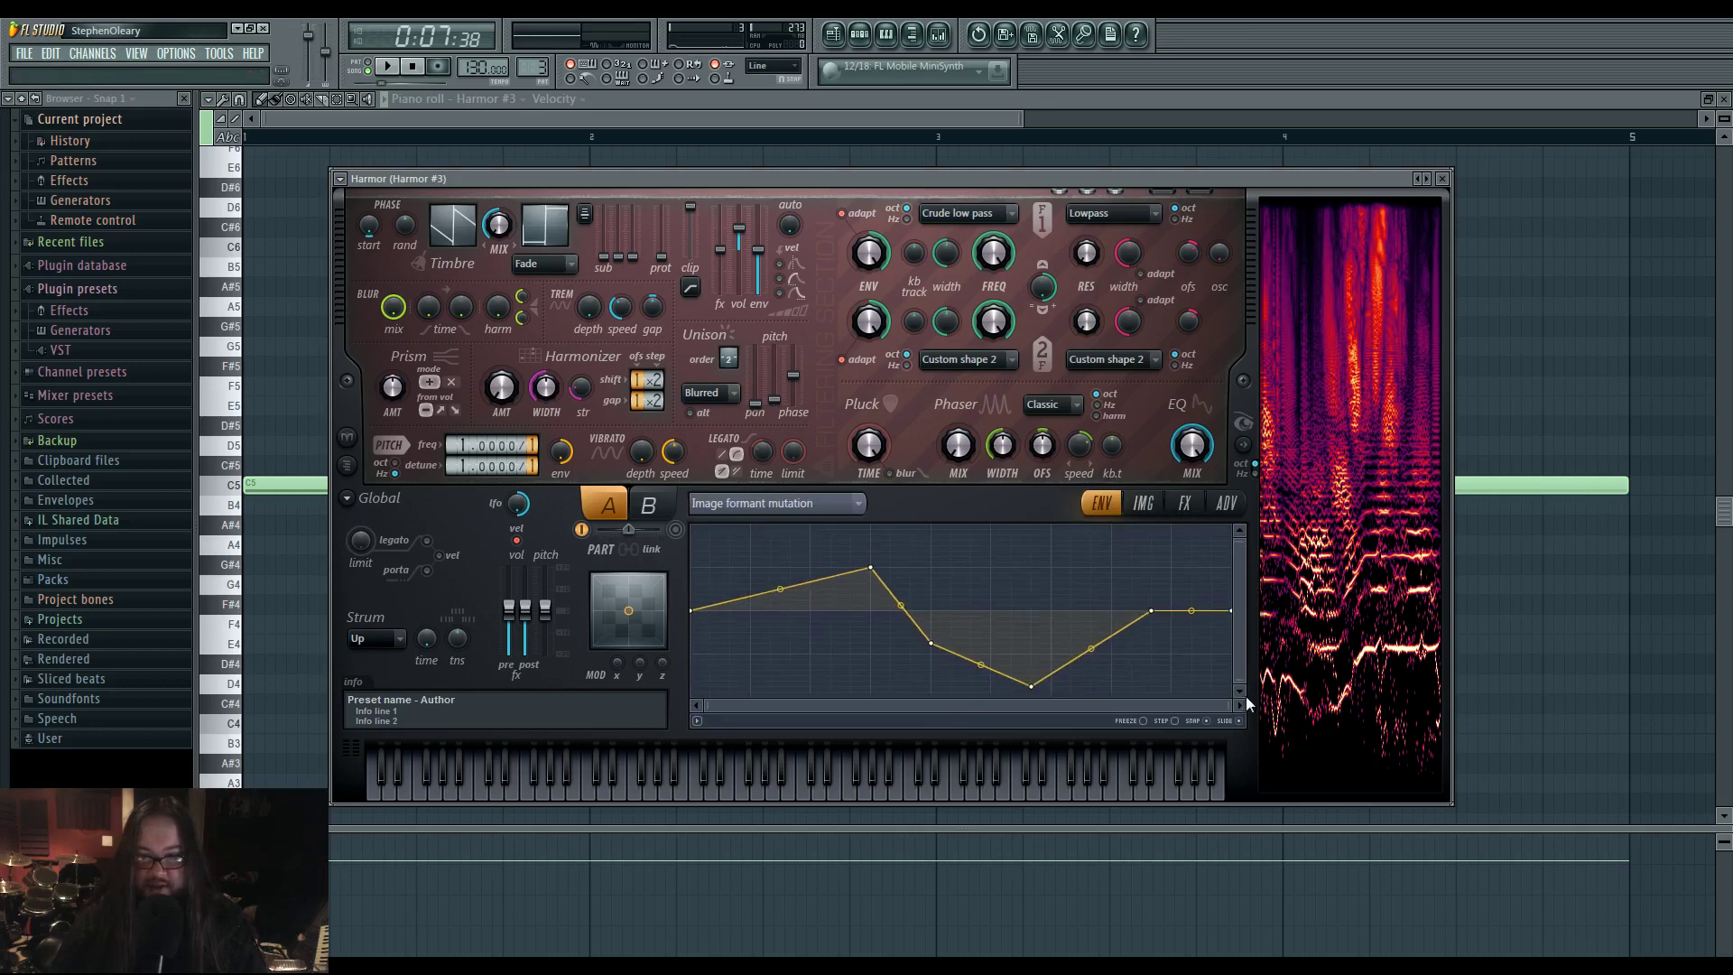
pyautogui.click(1146, 506)
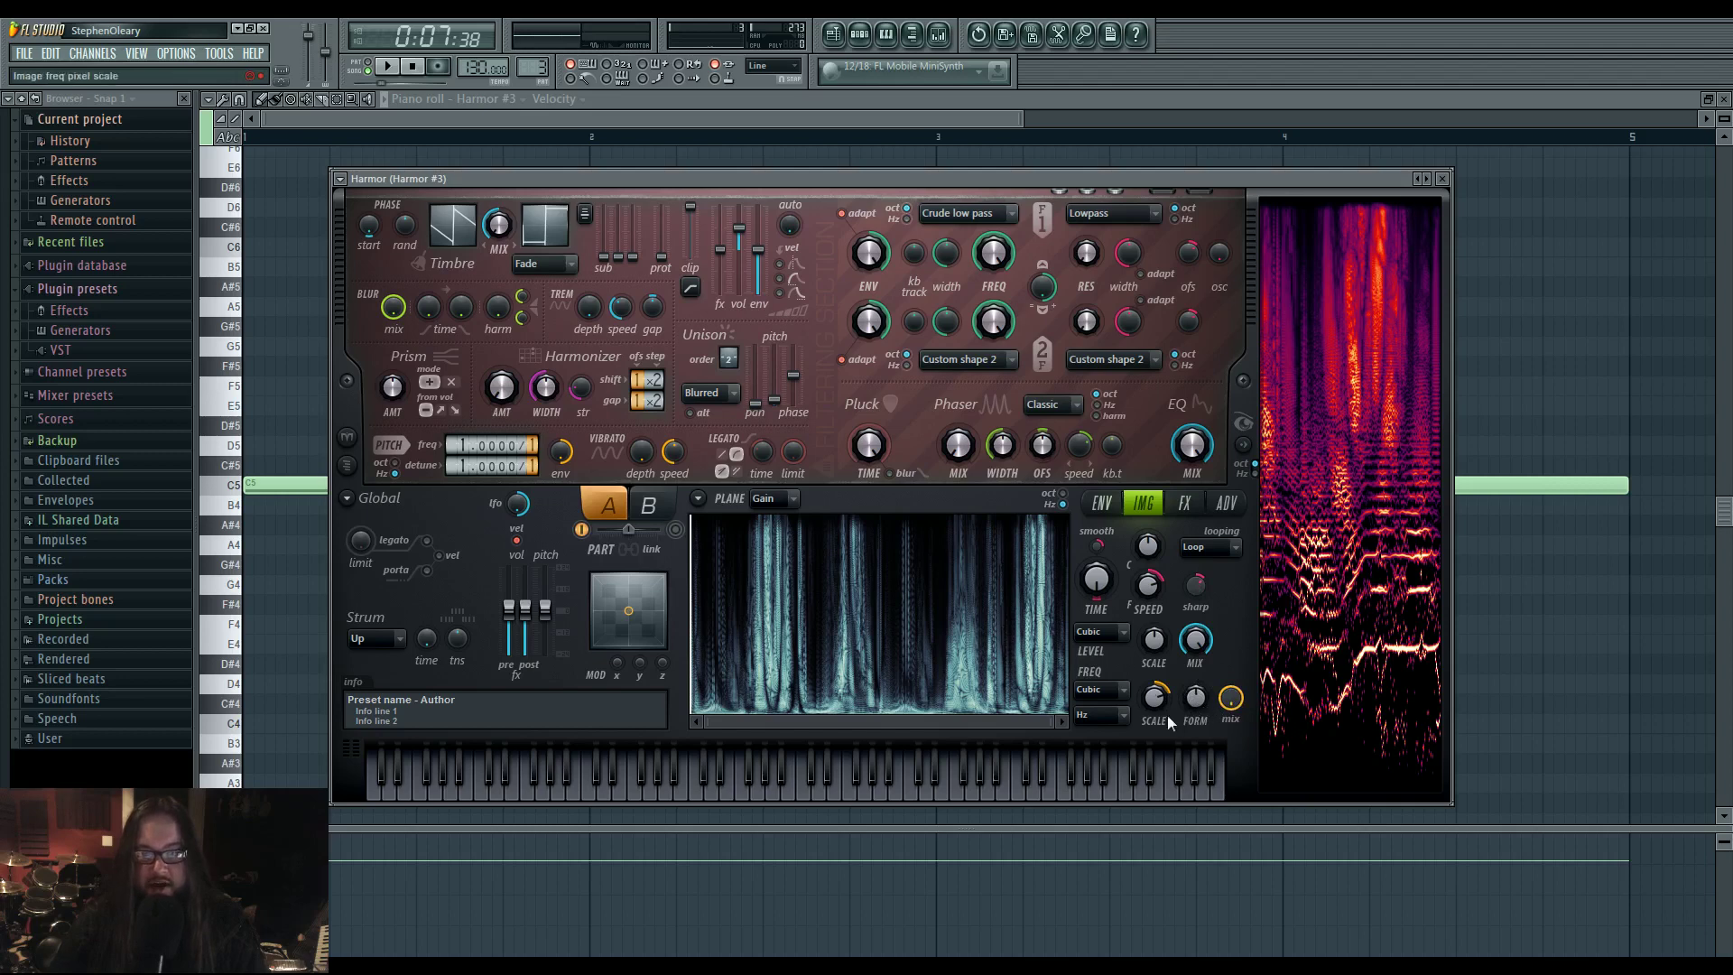
pyautogui.press('space')
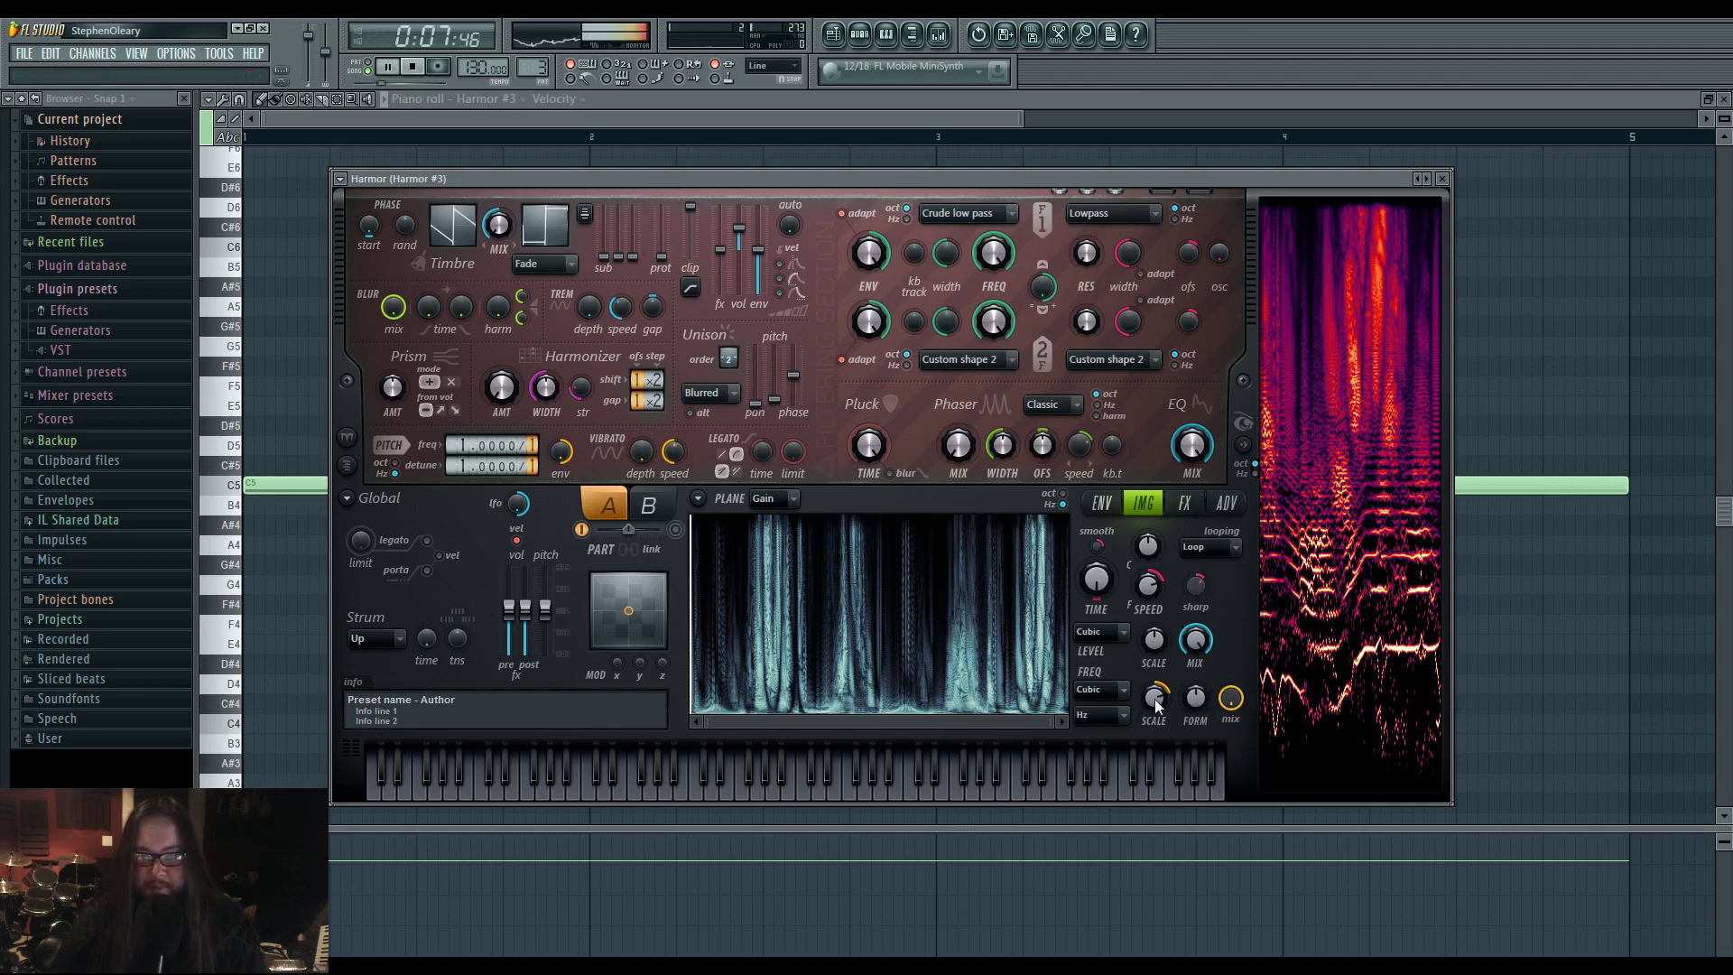
# During playback, show Harmor #3's rescaled Image formant mutation envelope, stop, and return to IMG
pyautogui.click(850, 32)
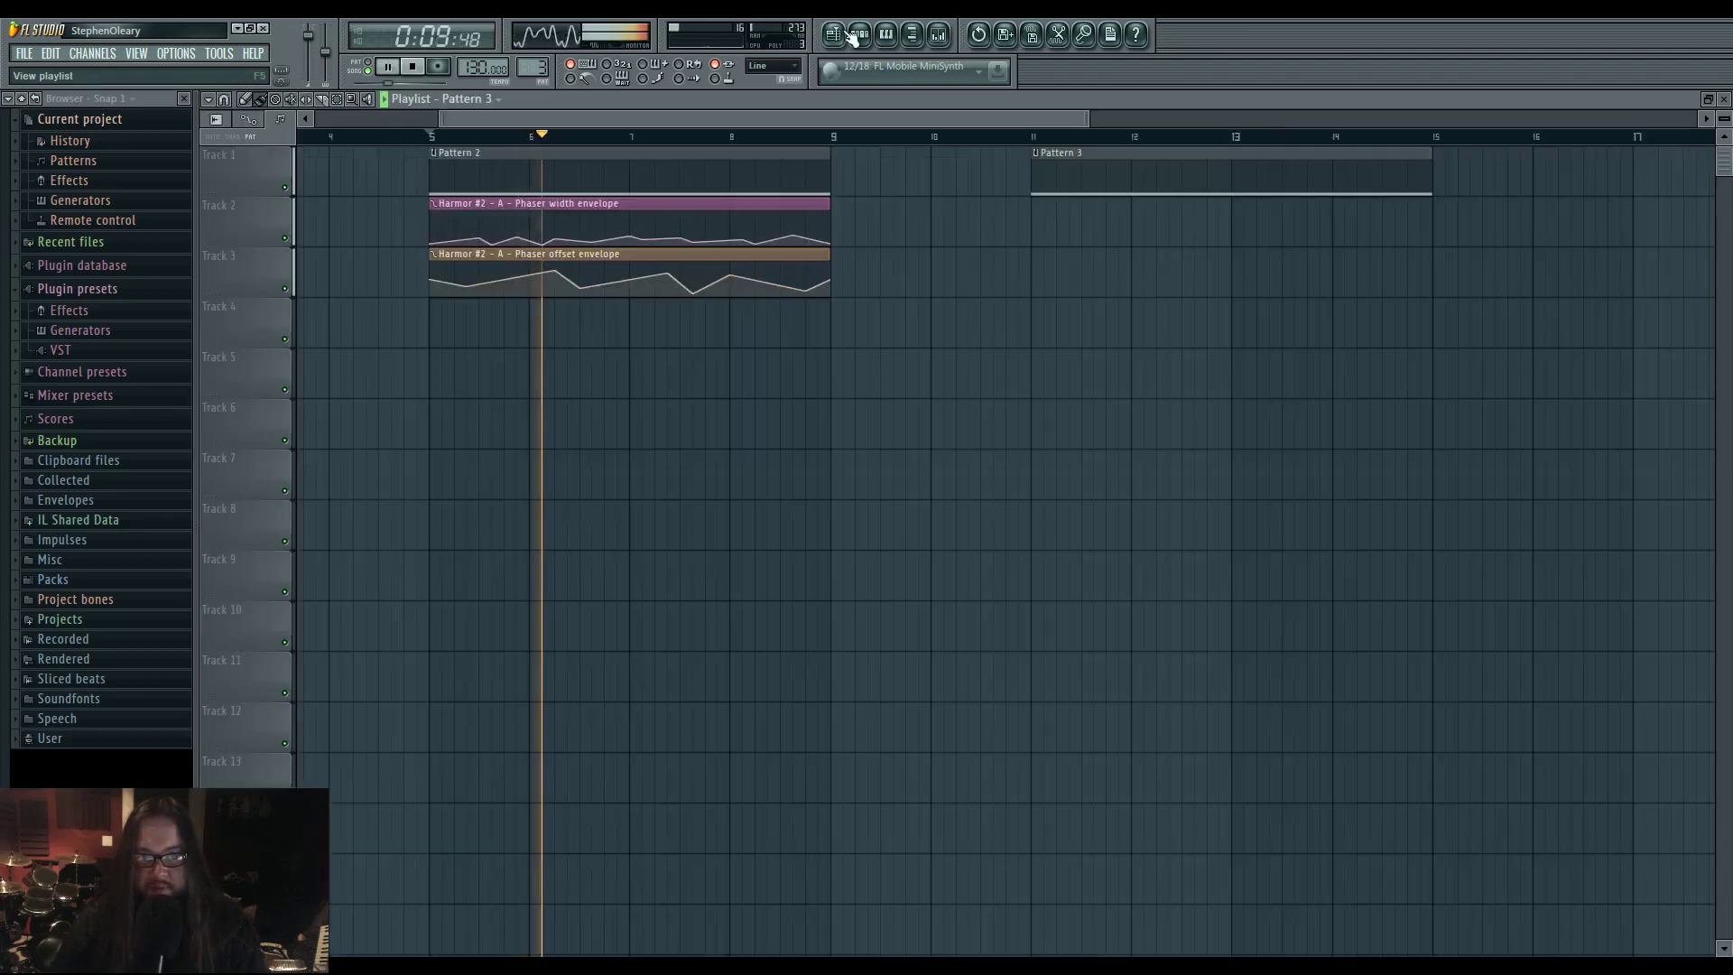
pyautogui.click(859, 34)
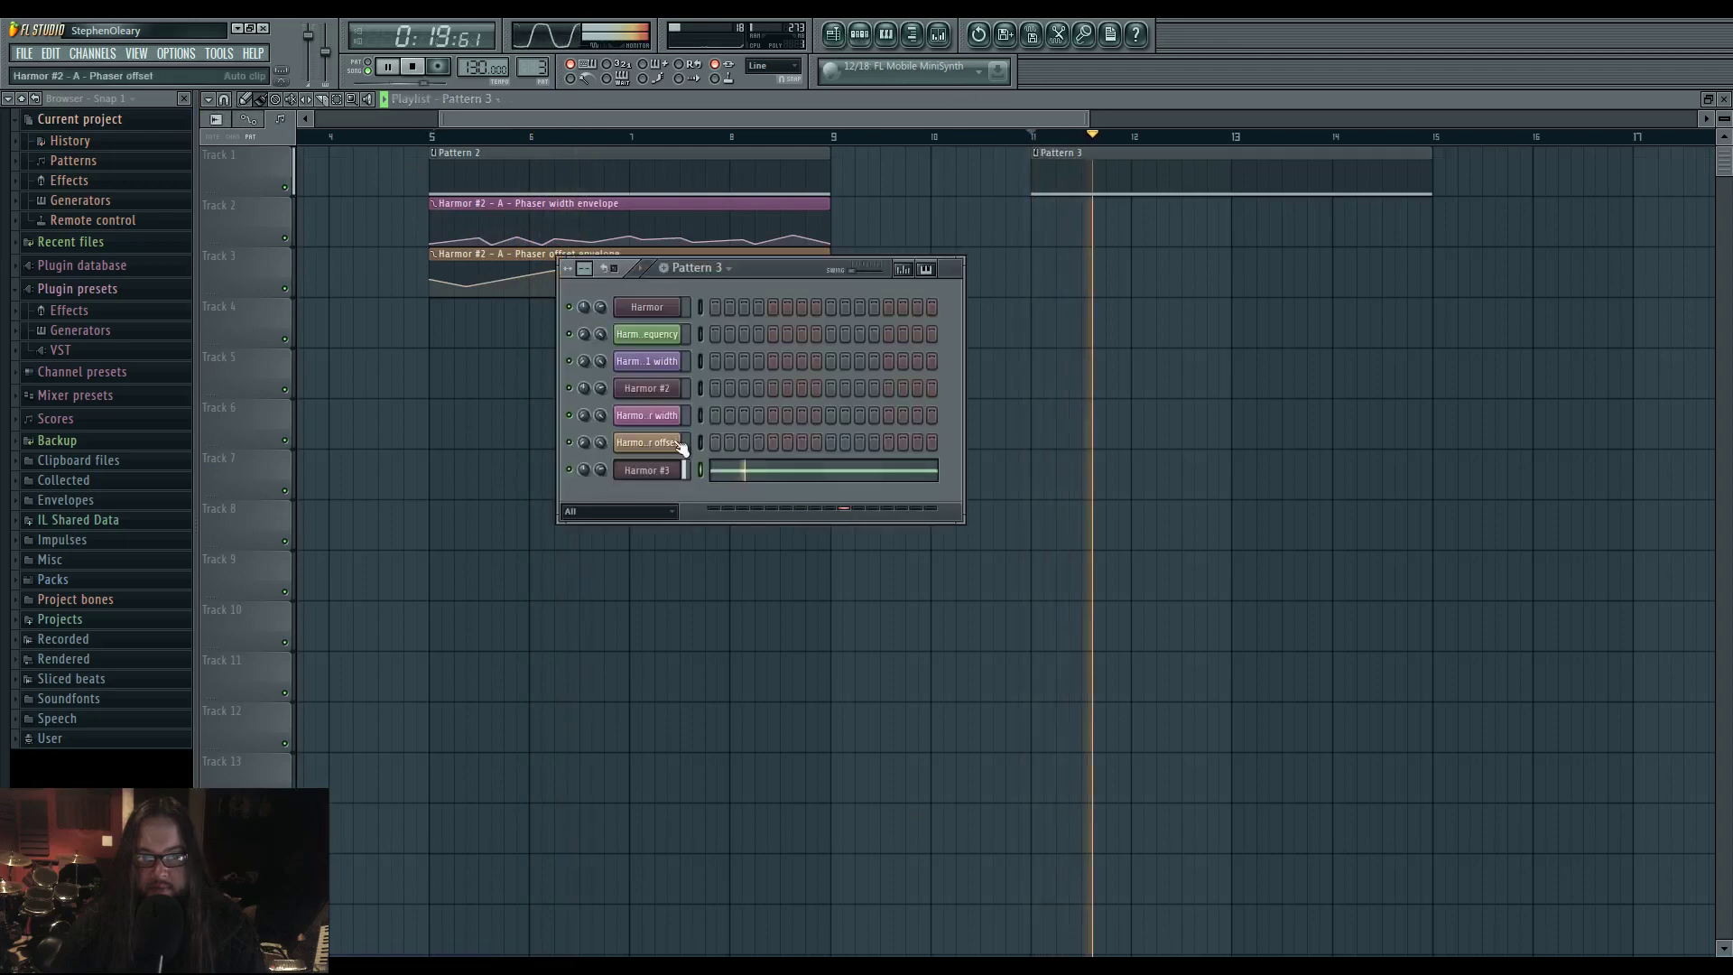
pyautogui.click(653, 463)
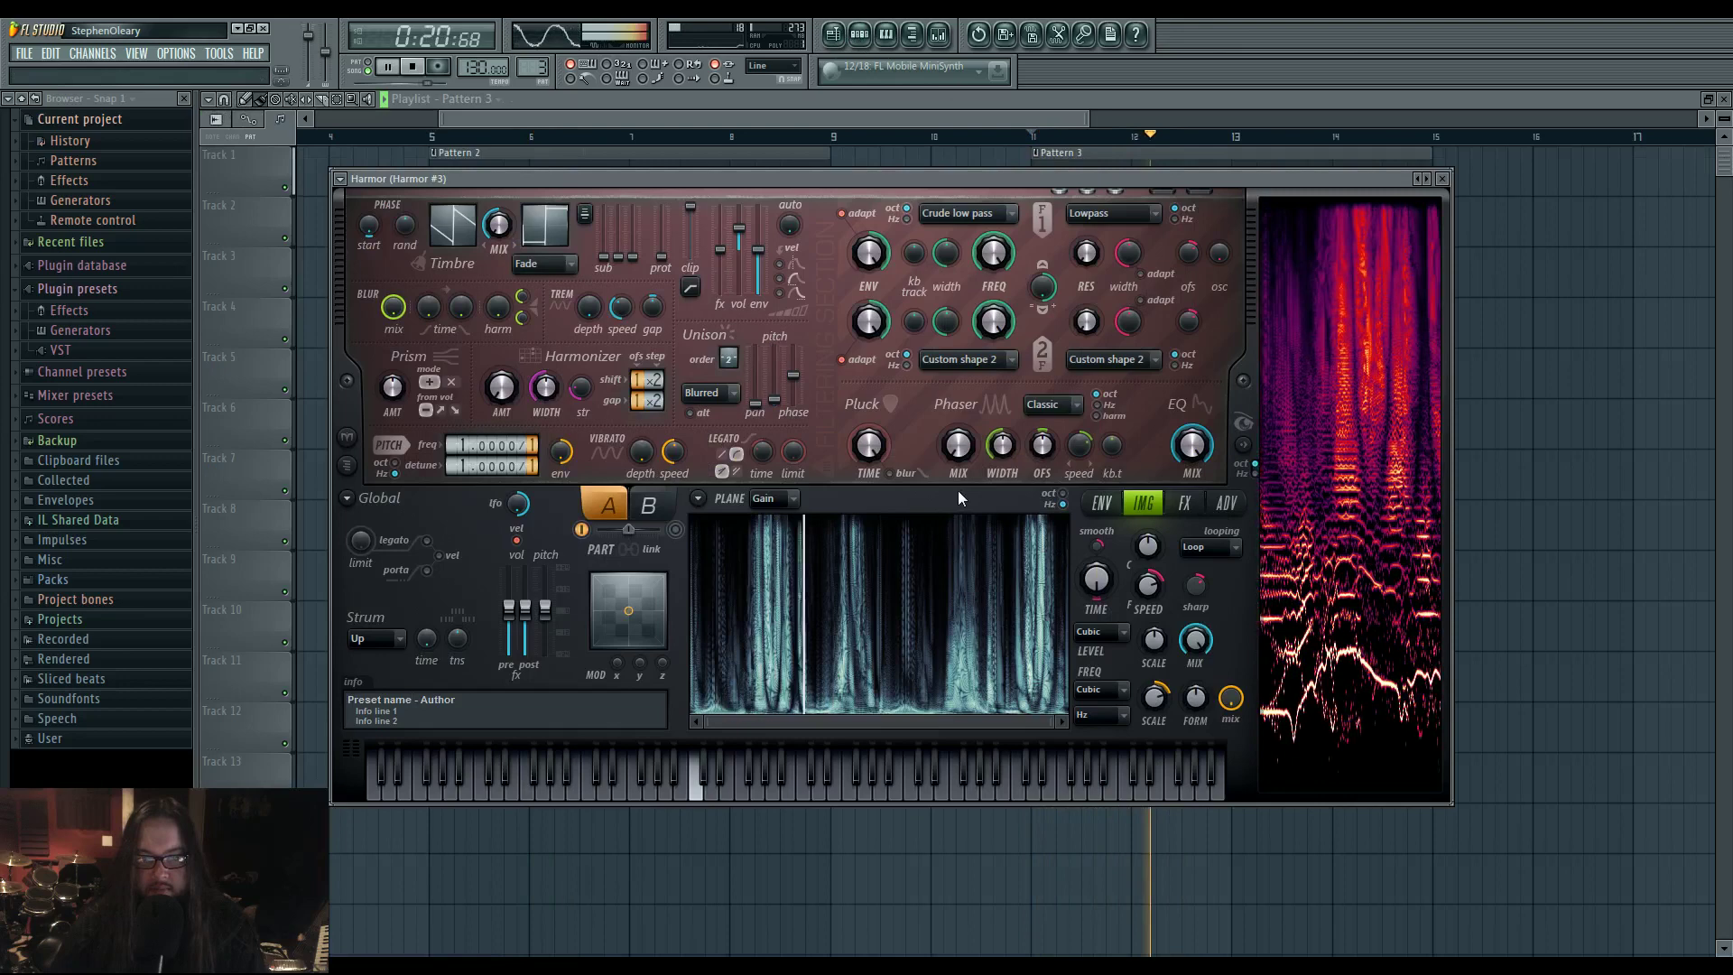
pyautogui.click(1101, 503)
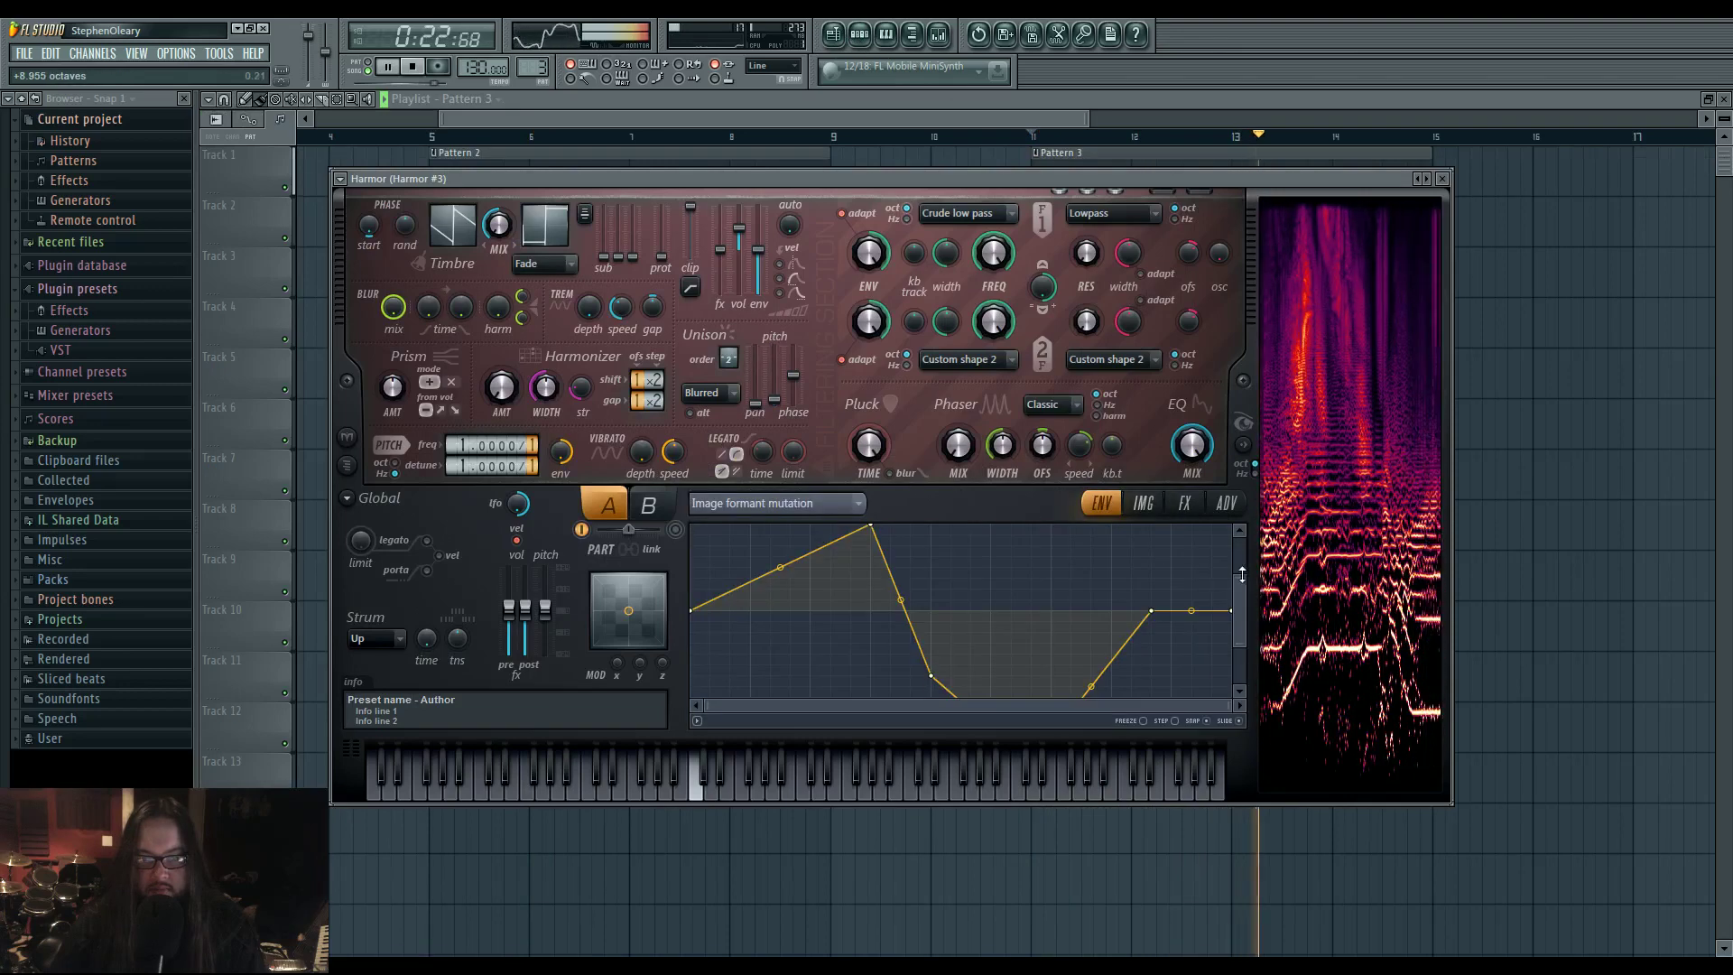
pyautogui.moveTo(1240, 632); pyautogui.dragTo(1238, 592)
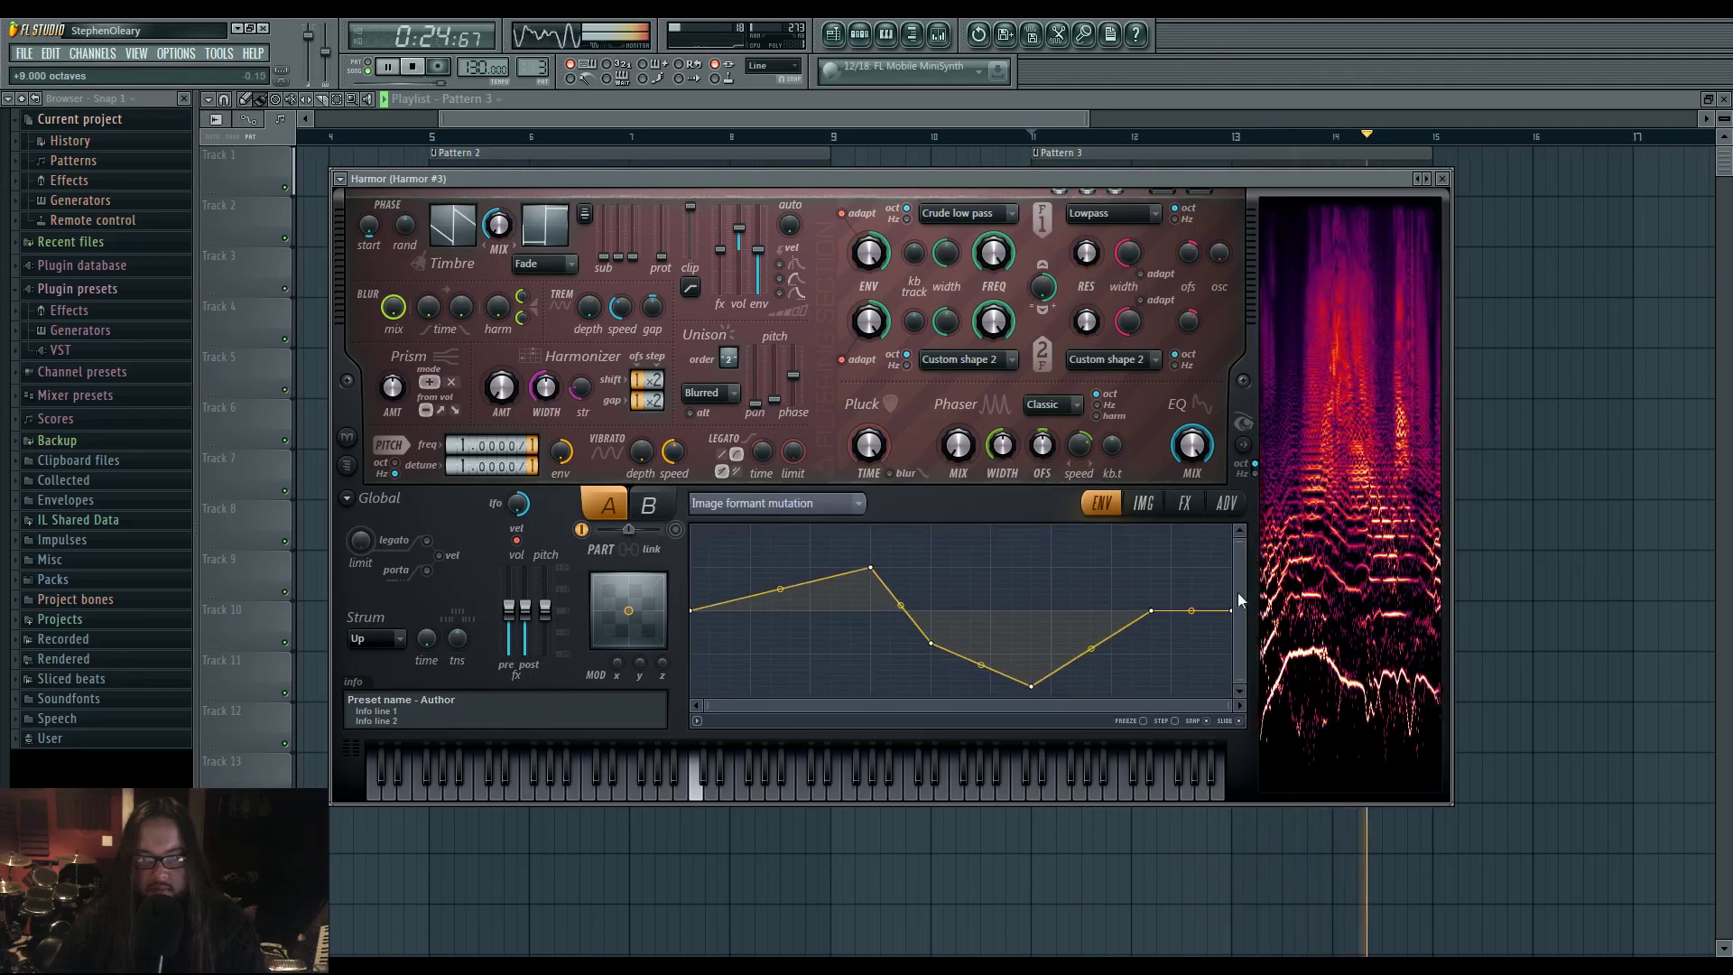
pyautogui.press('space')
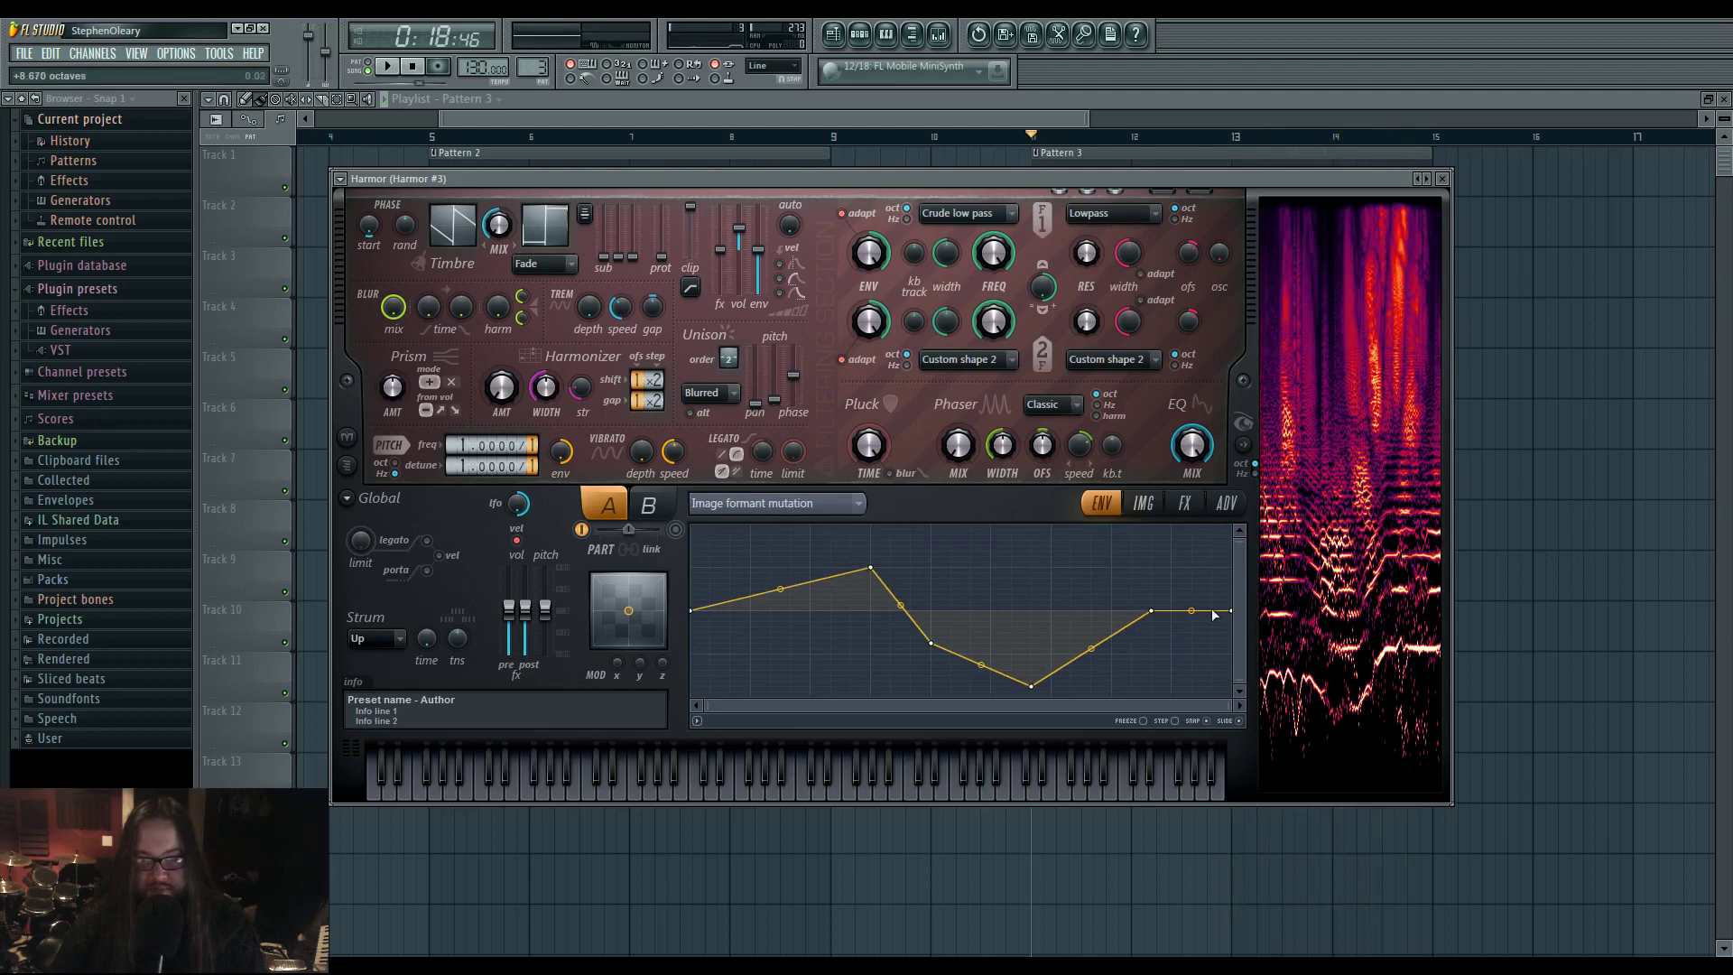
pyautogui.click(1143, 504)
# Browse Harmor #3's FX, ADV, ENV and IMG pages, then close the plugin with Escape
pyautogui.click(1185, 506)
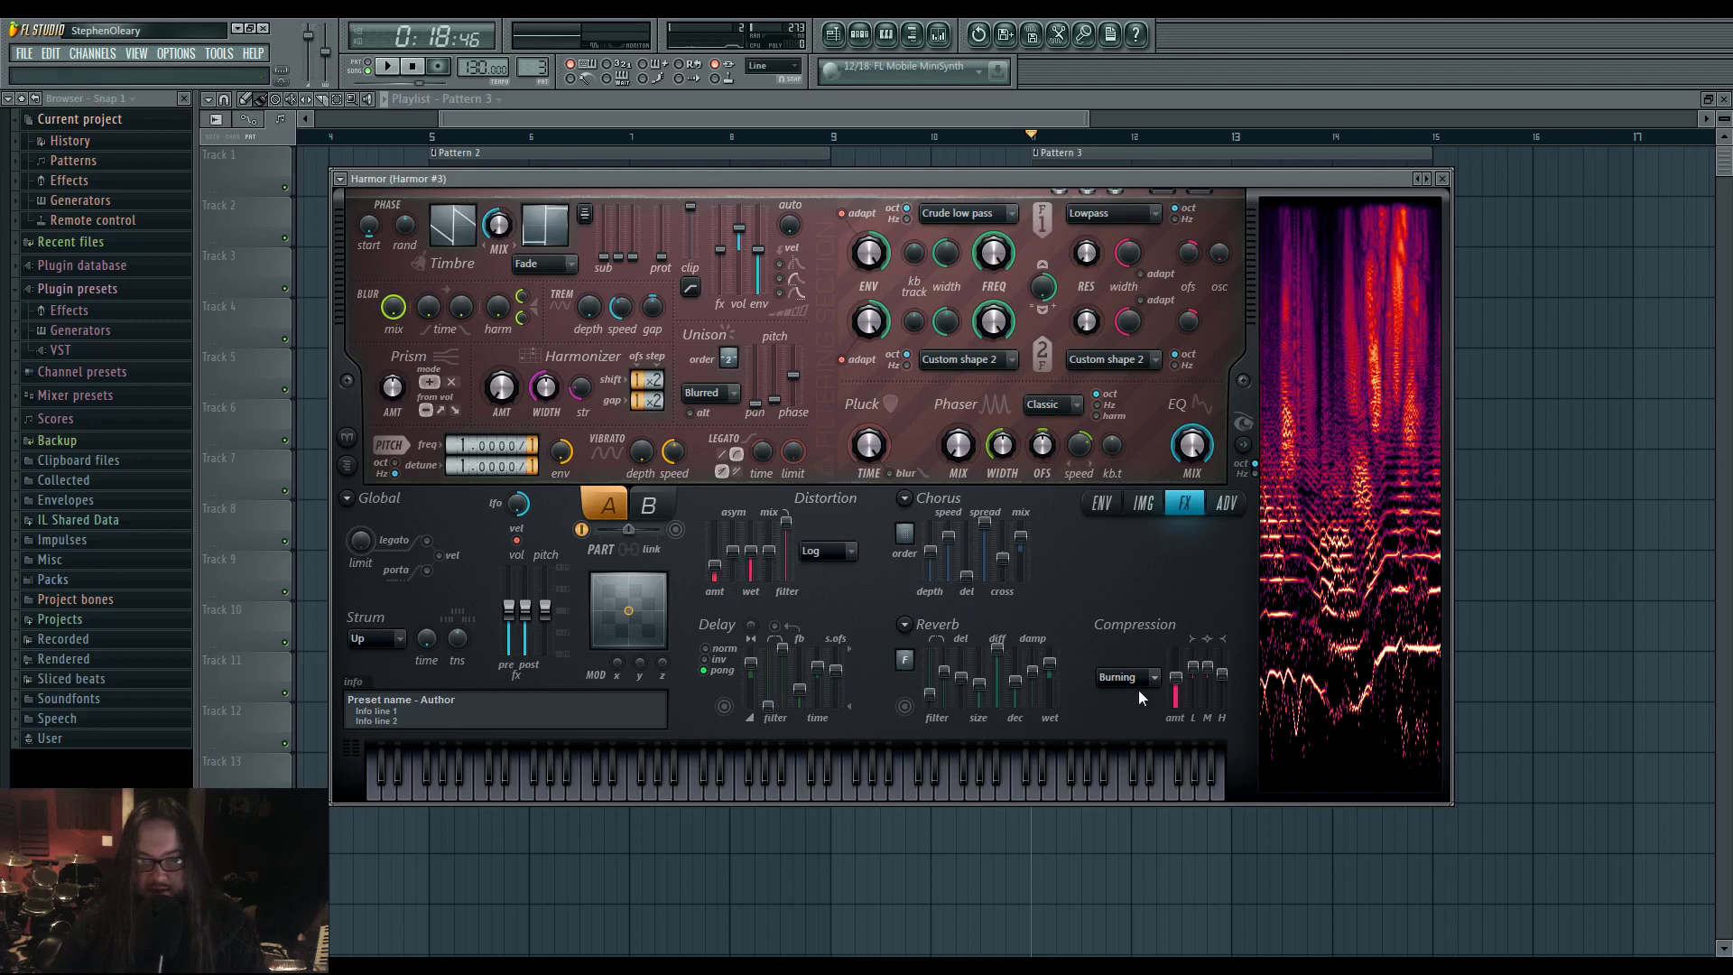
pyautogui.click(1226, 506)
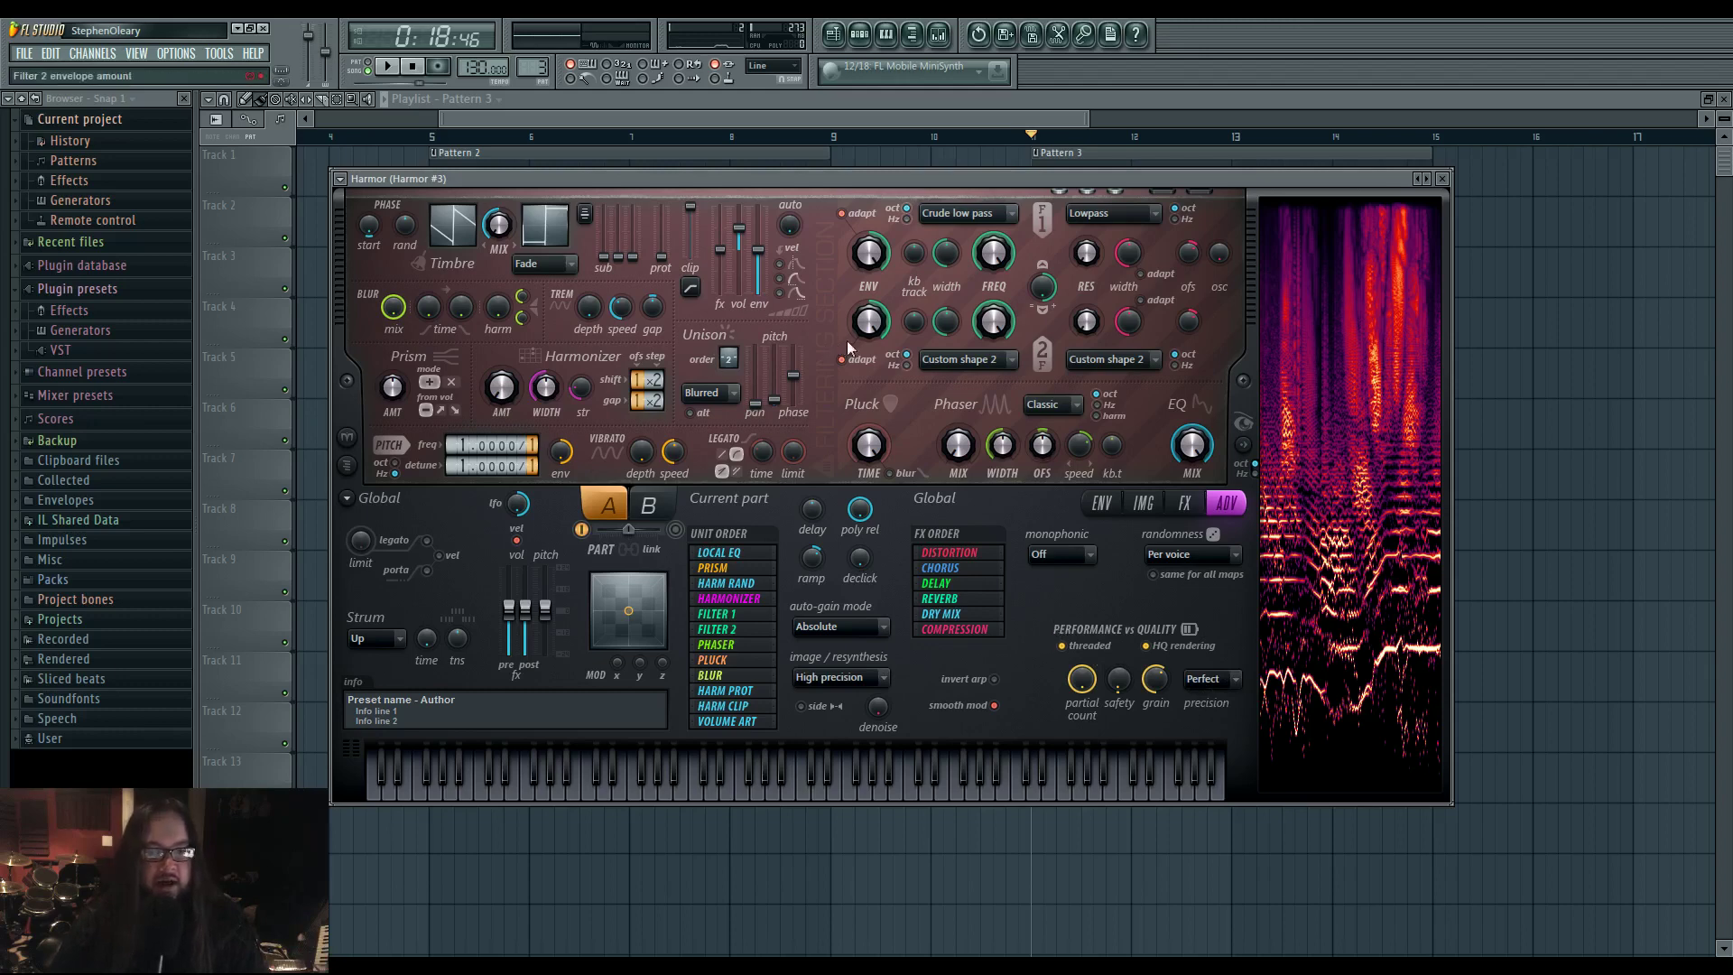
pyautogui.click(1101, 503)
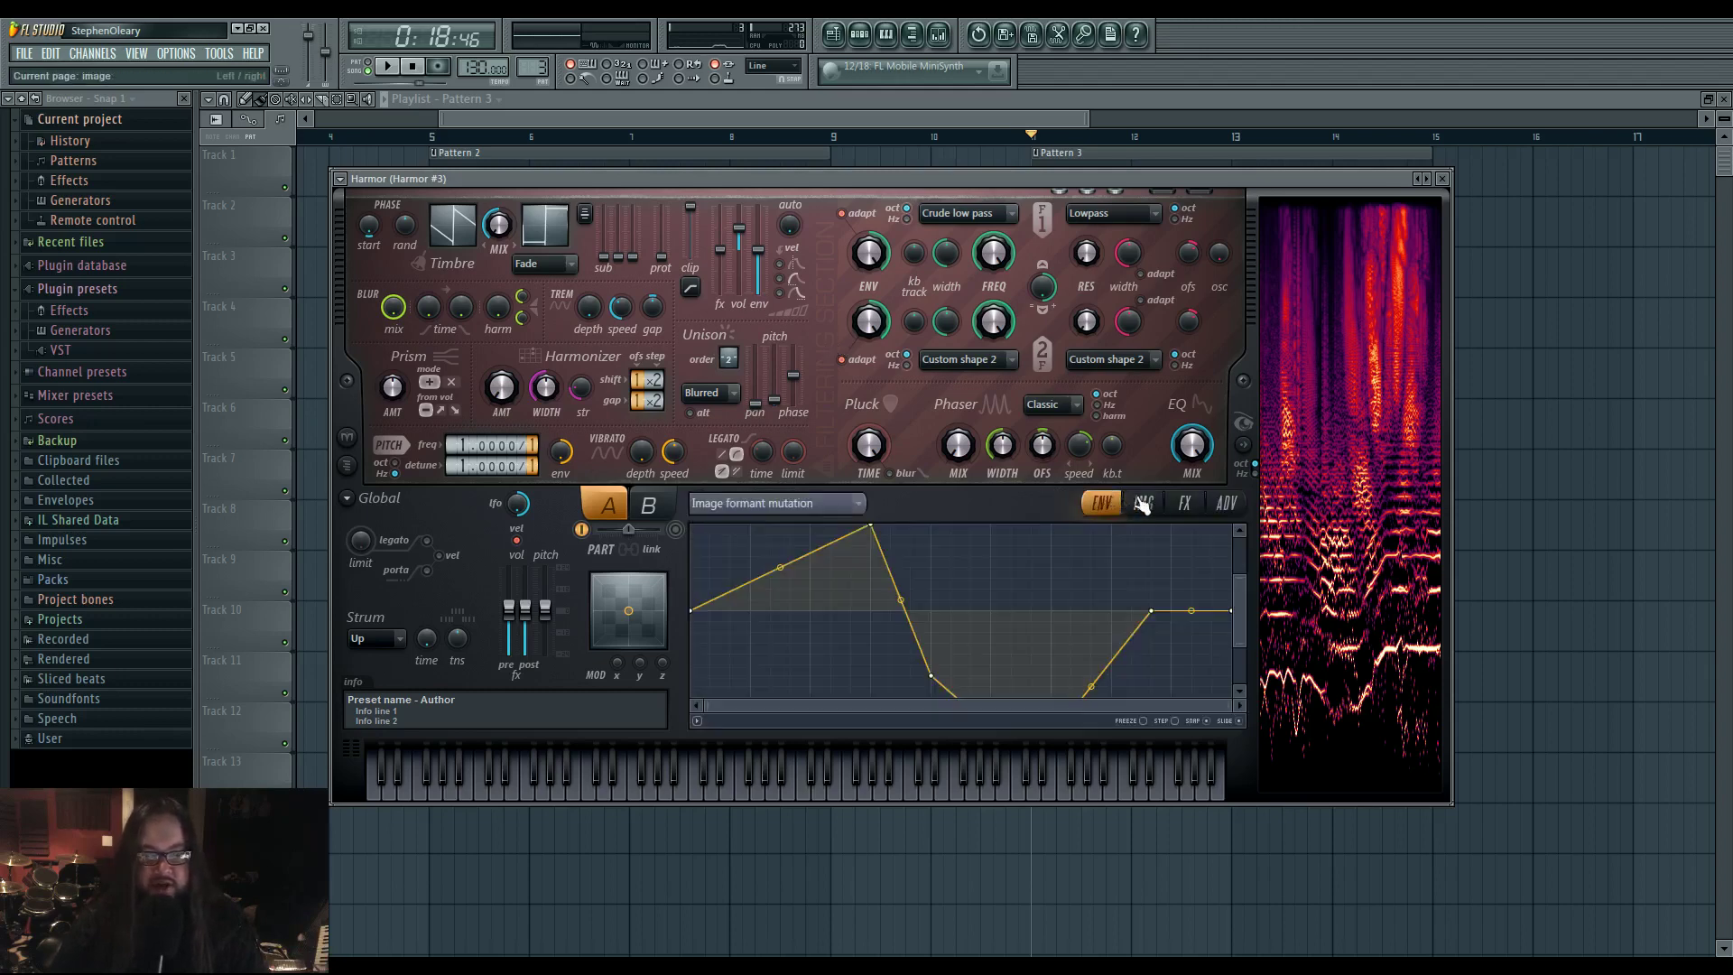
pyautogui.click(1142, 503)
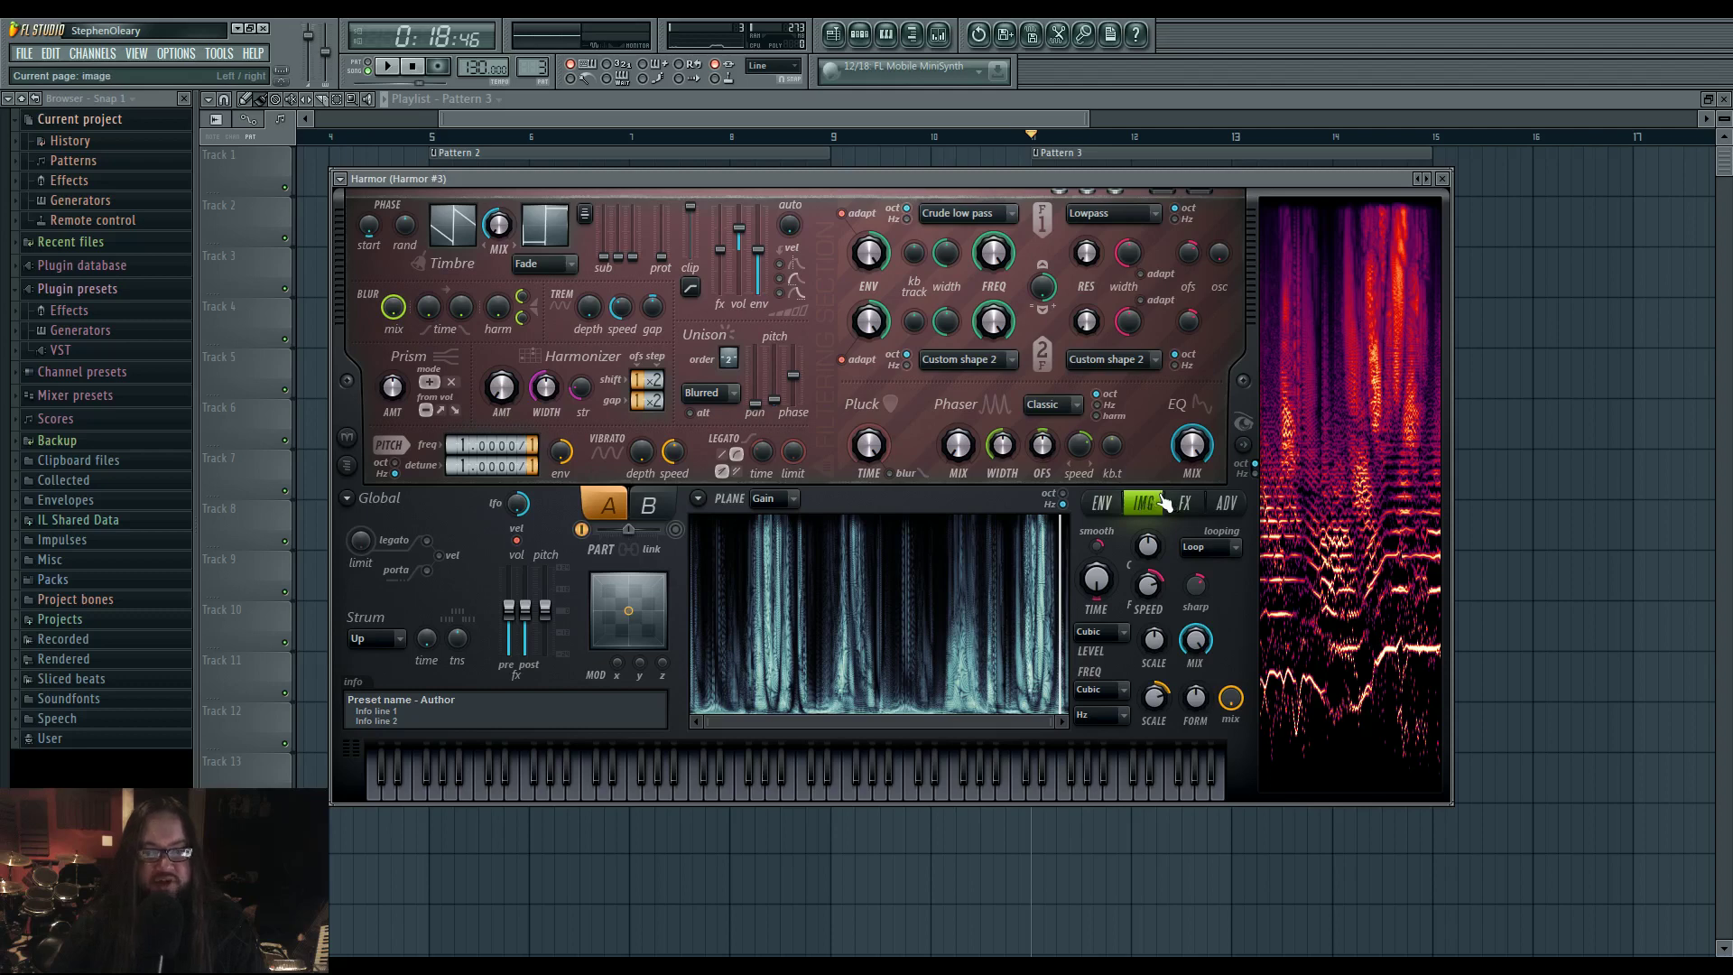
pyautogui.press('Escape')
# Place the song position at bar 11, then reopen Harmor #3 and position its window
pyautogui.hscroll(-1, 1052, 472)
pyautogui.scroll(-3, 1119, 480)
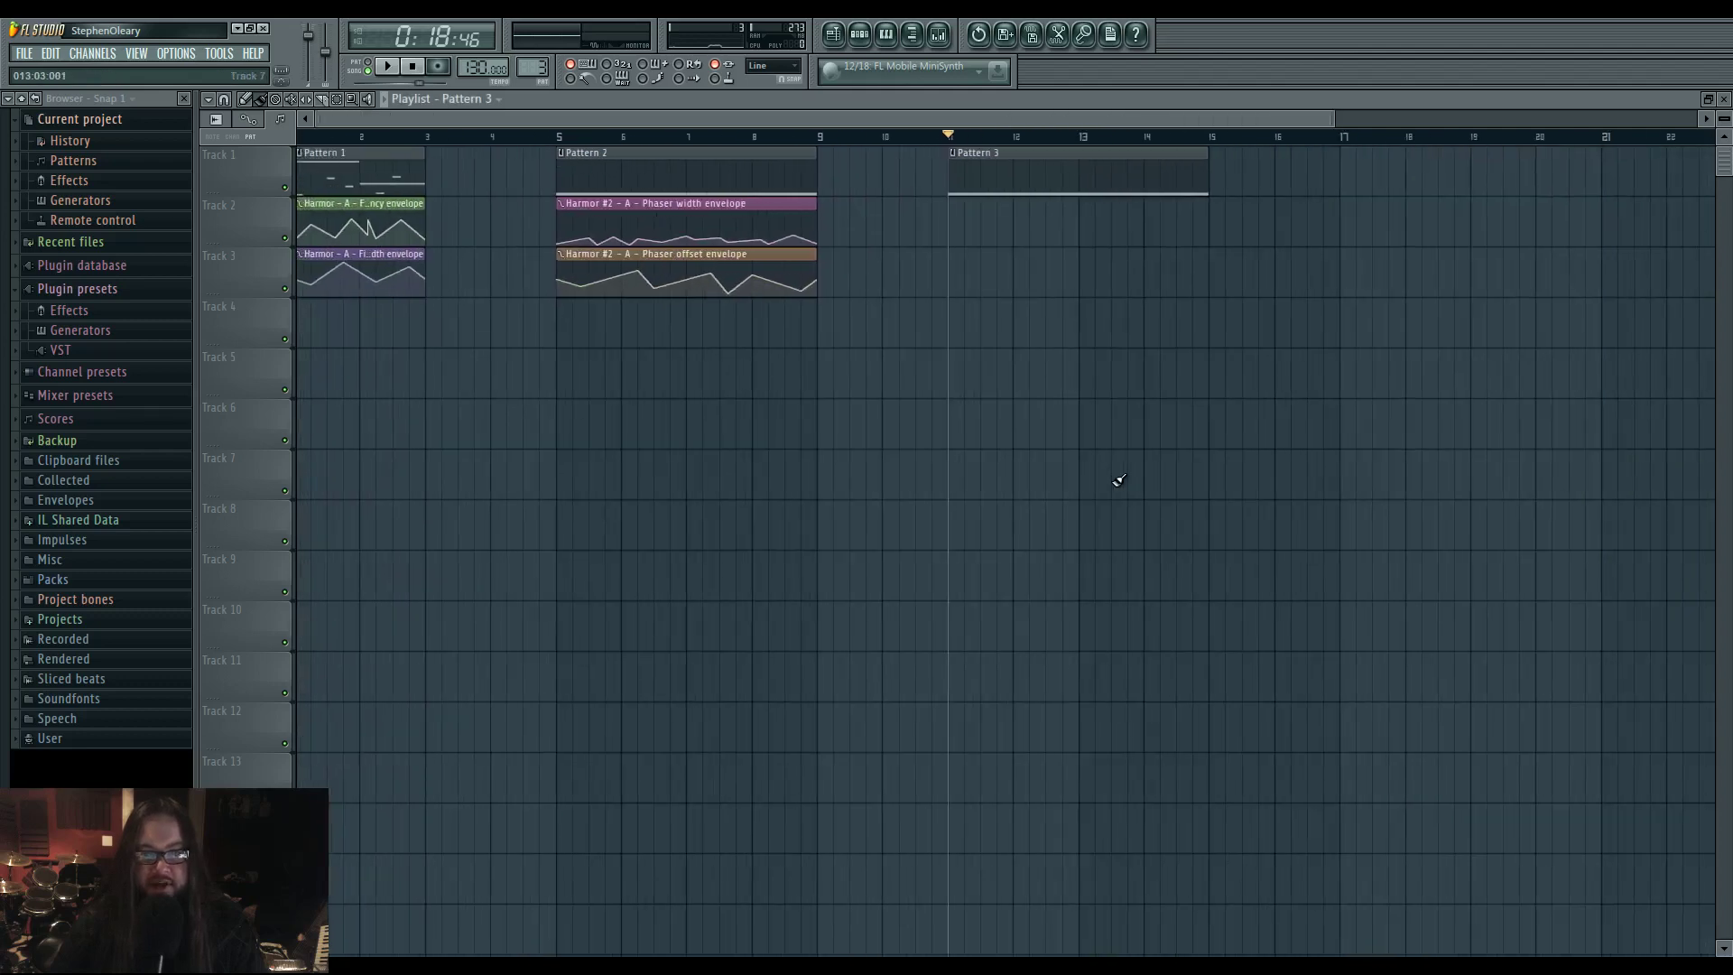
pyautogui.moveTo(536, 147)
pyautogui.mouseDown()
pyautogui.moveTo(810, 150)
pyautogui.moveTo(561, 147)
pyautogui.mouseUp()
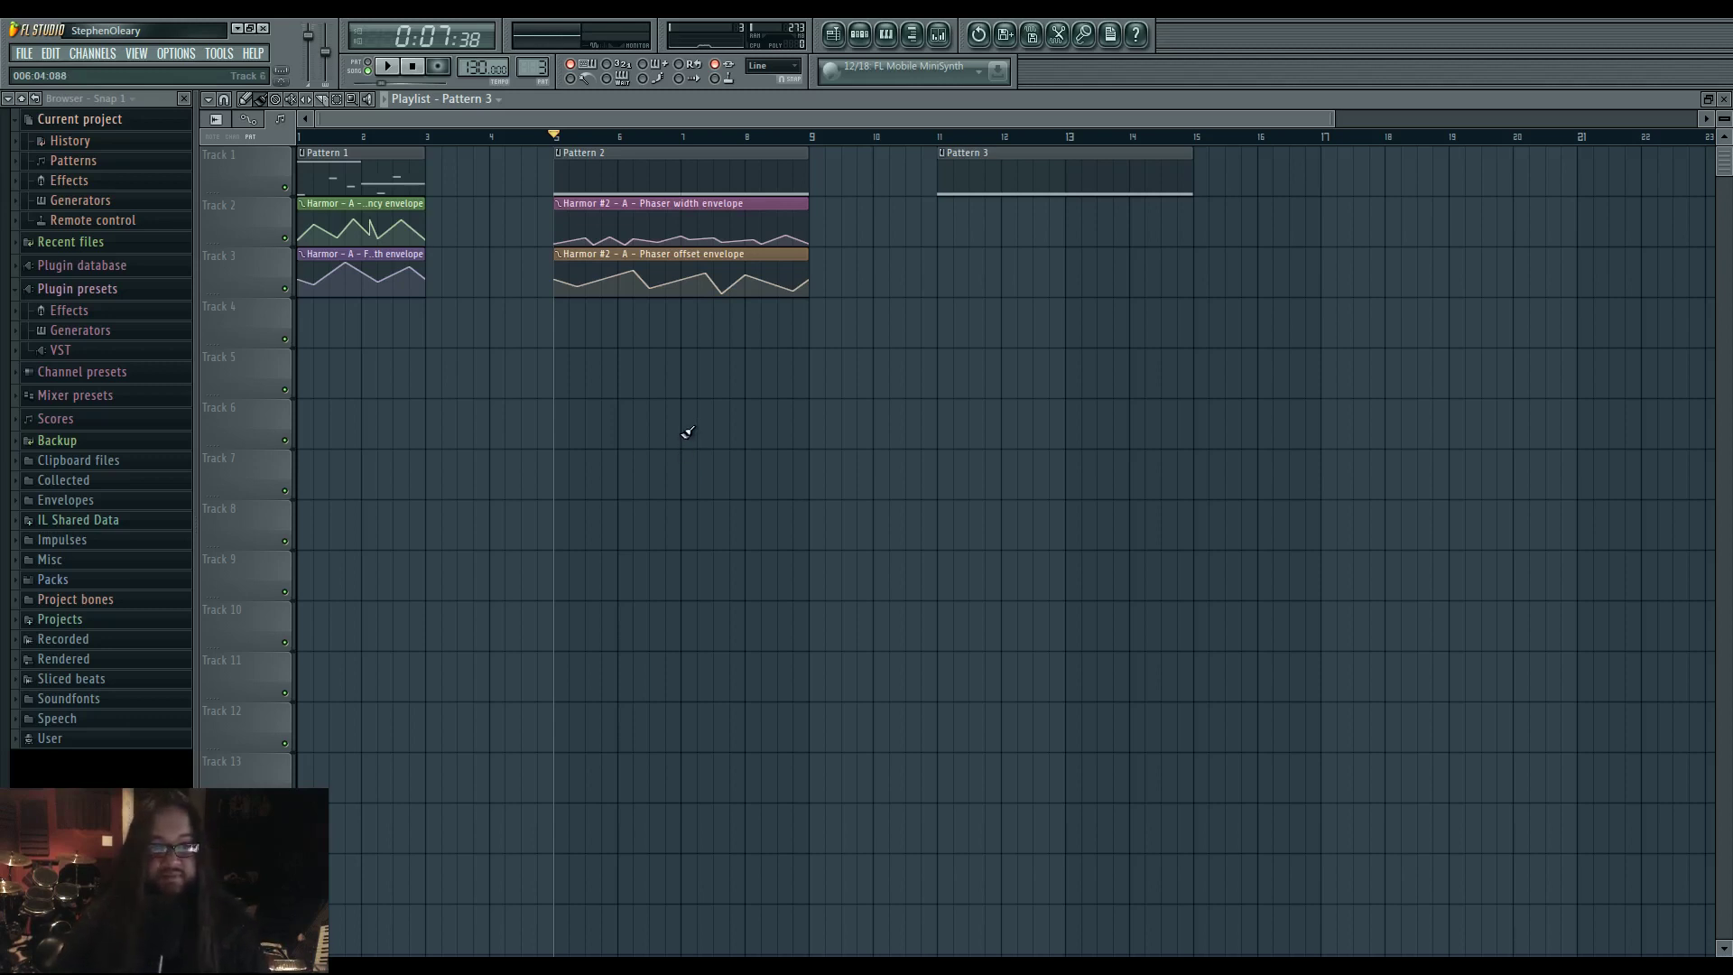
pyautogui.click(939, 137)
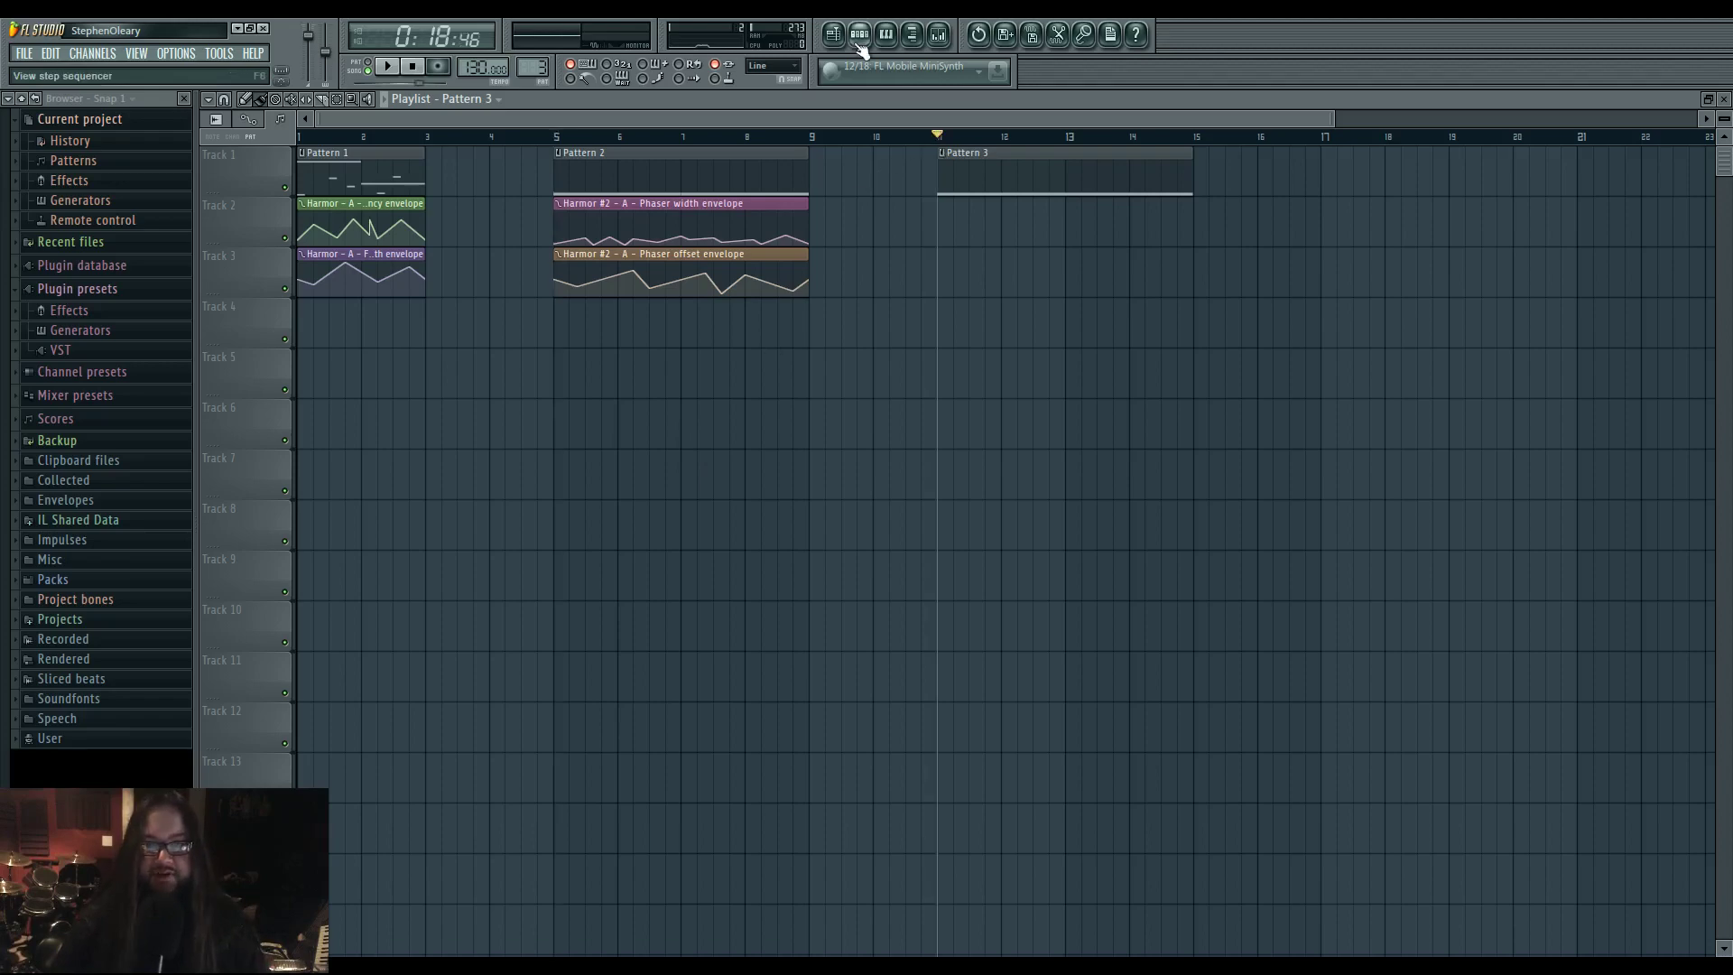
pyautogui.click(859, 34)
pyautogui.click(666, 471)
pyautogui.moveTo(784, 176); pyautogui.dragTo(886, 222)
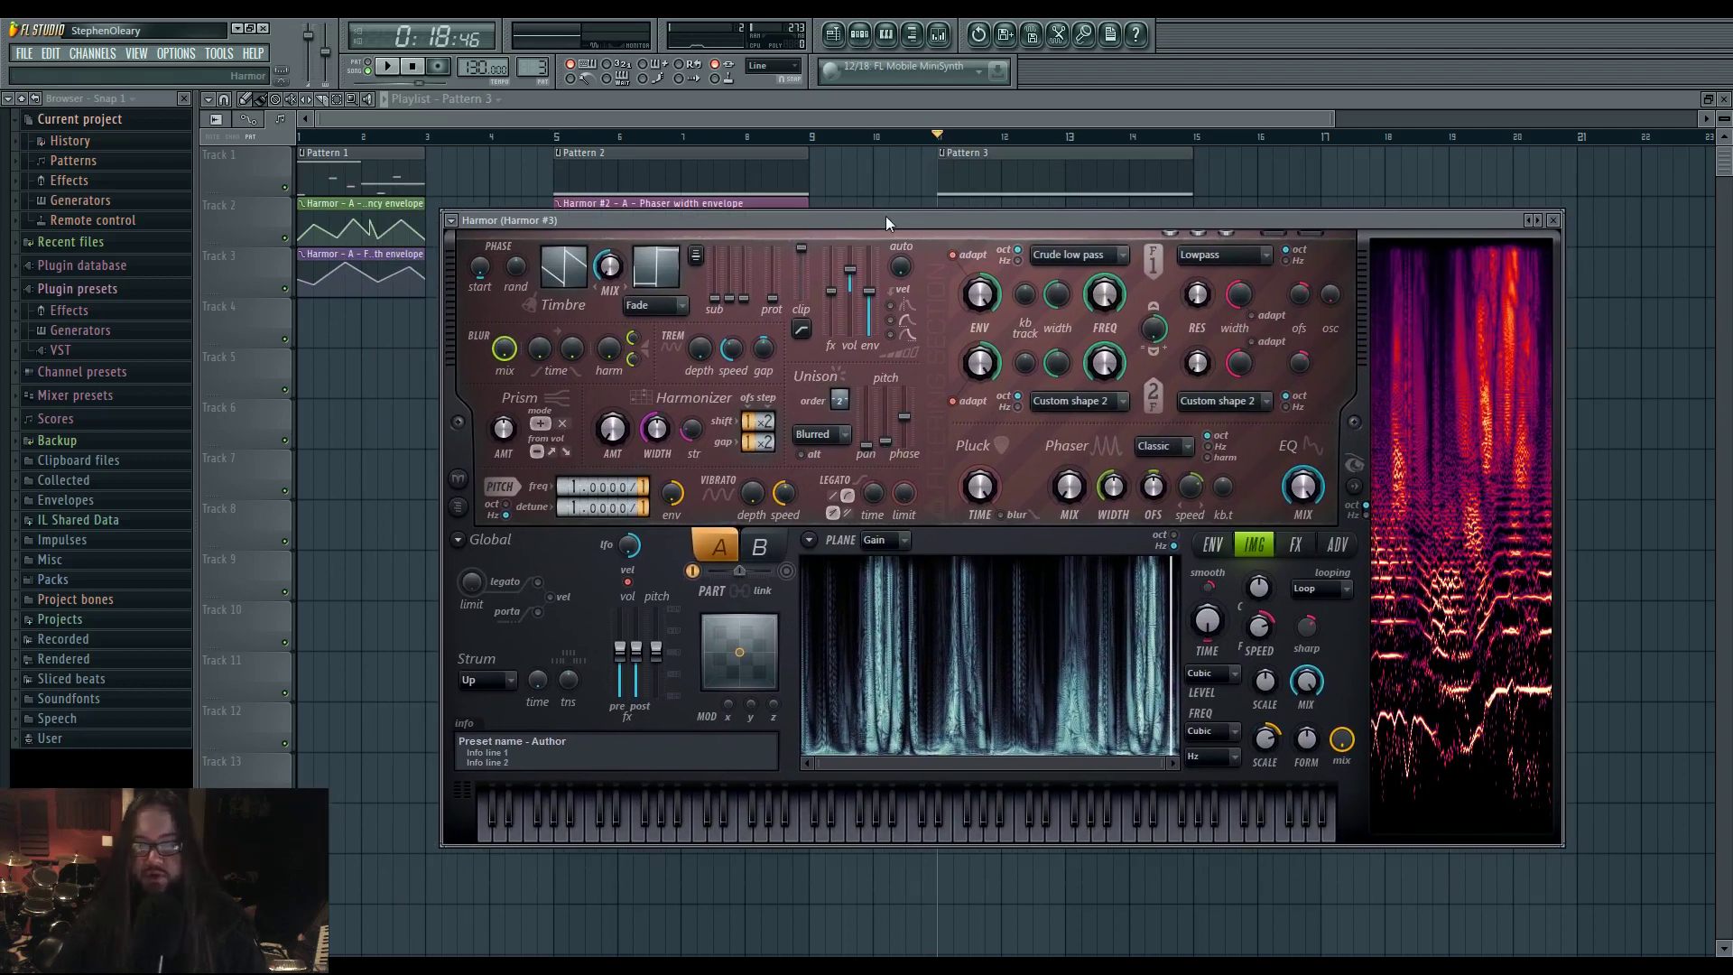